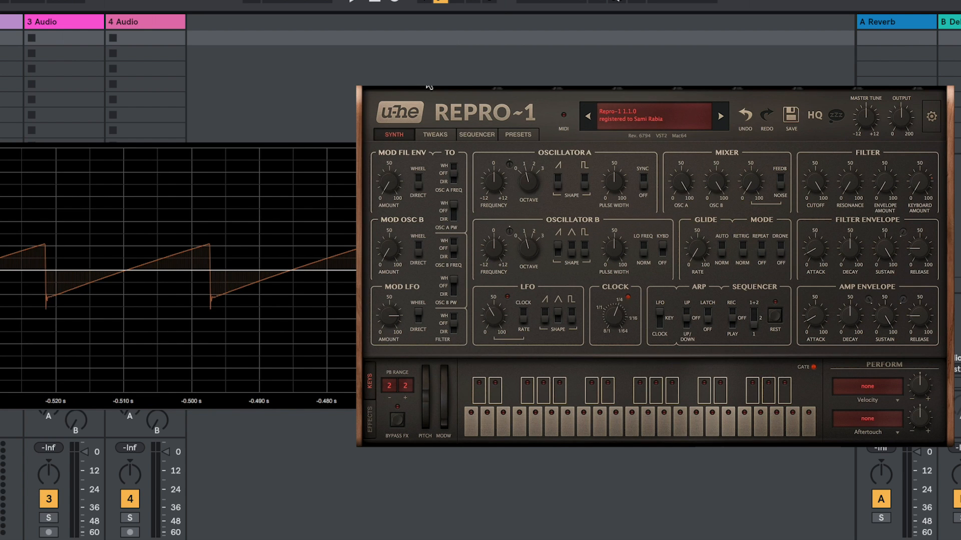
- Switch Oscillator B from the saw wave to the triangle wave, and replace that with the pulse wave
left_click(557, 248)
left_click(571, 248)
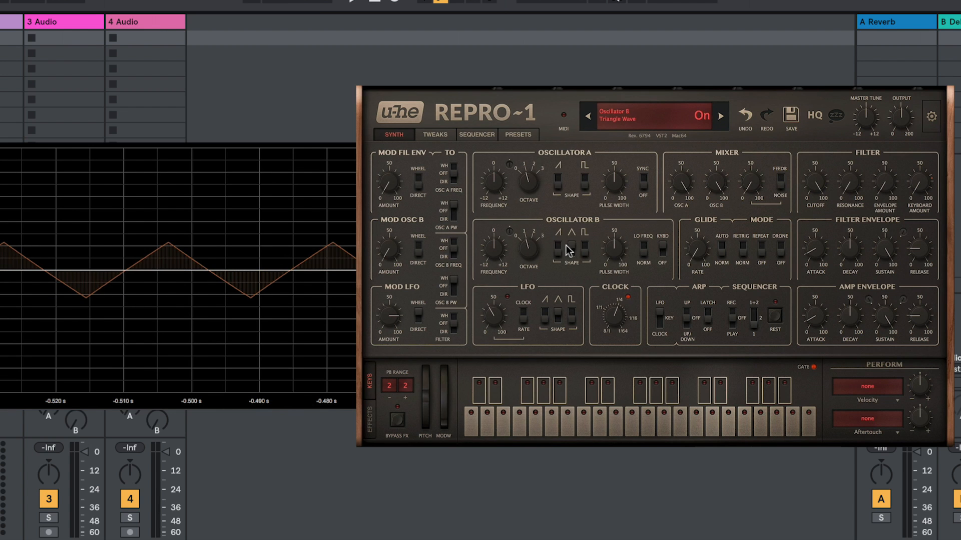
left_click(566, 252)
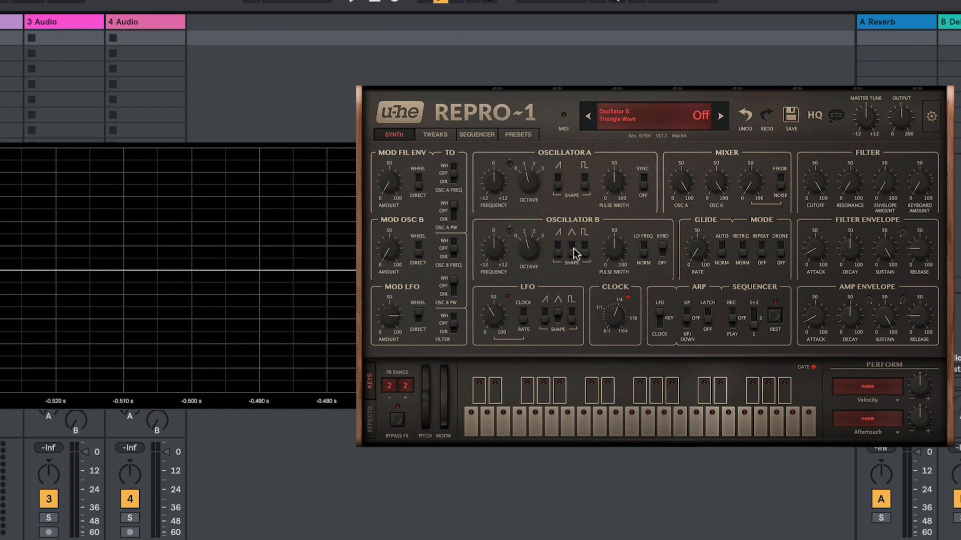
left_click(579, 246)
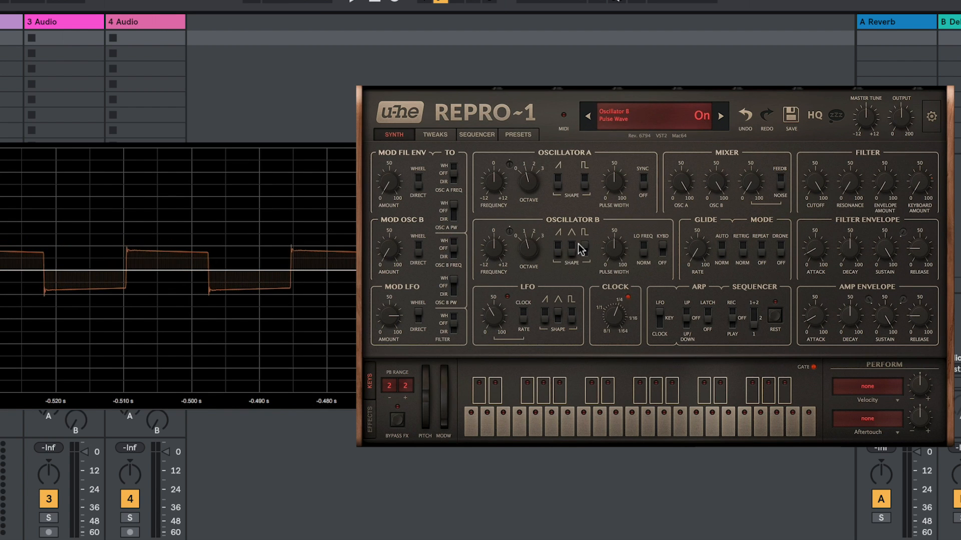
- Widen Oscillator B's pulse width to 77.00 and reset it to its default
left_click_drag(609, 242, 611, 208)
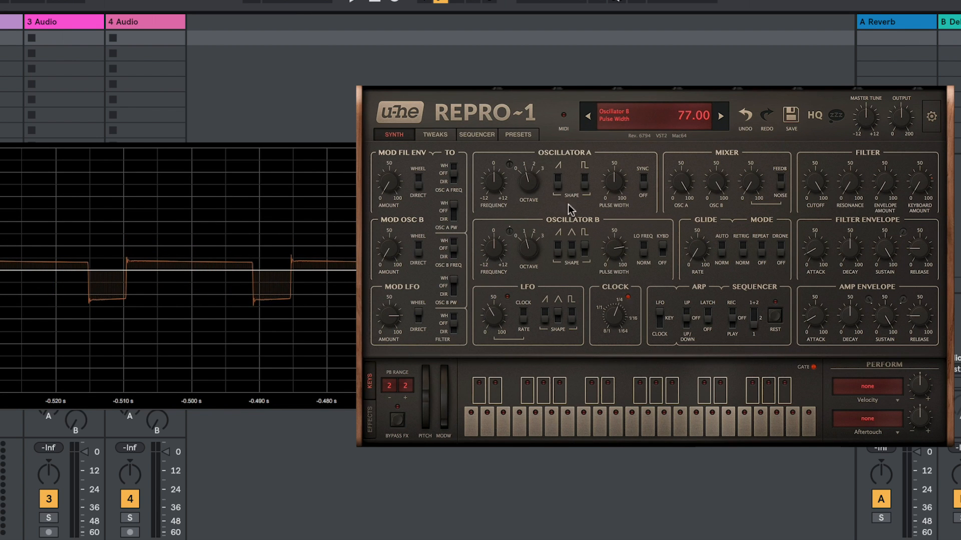
double_click(612, 239)
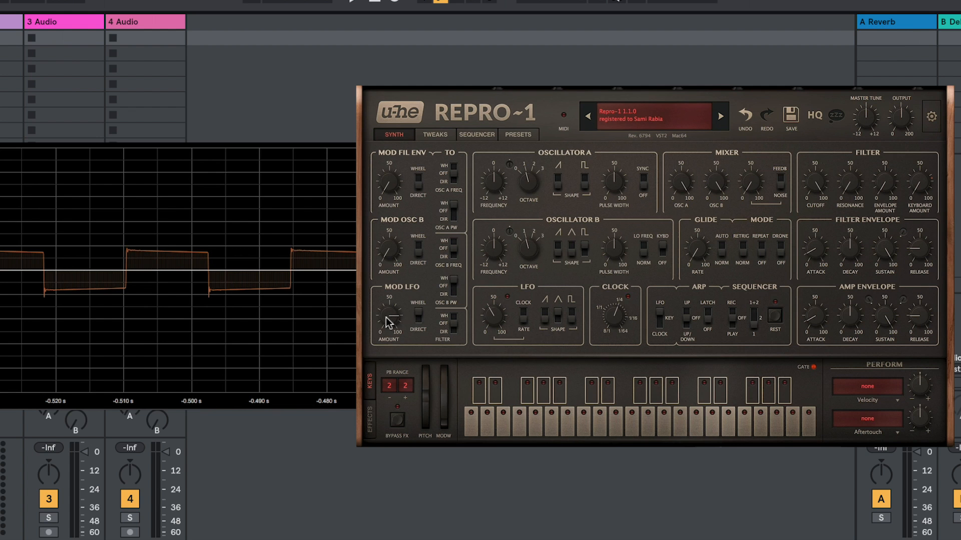
- Set the LFO modulation amount to 55.50 and Oscillator B's octave to 2, bringing the mod wheel back down
left_click_drag(437, 396, 399, 332)
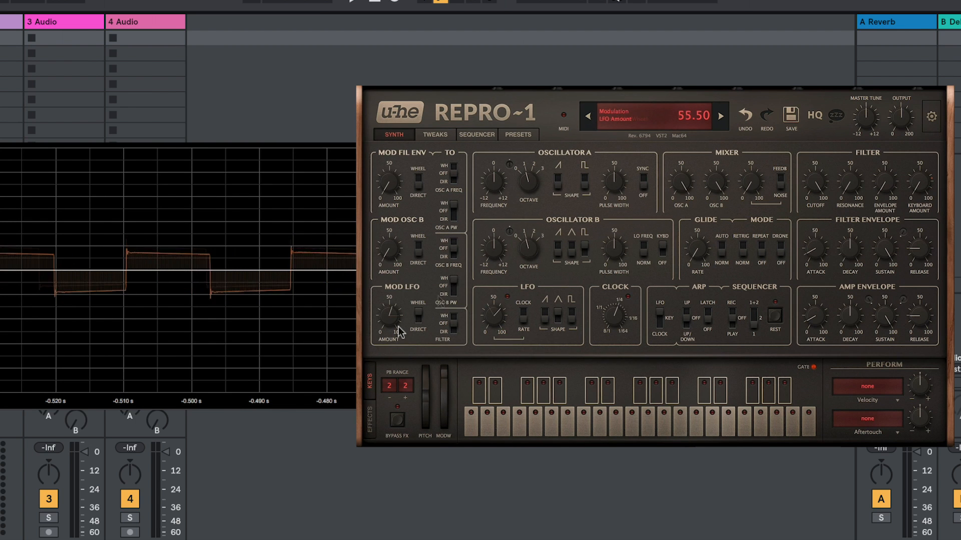
left_click_drag(523, 249, 522, 224)
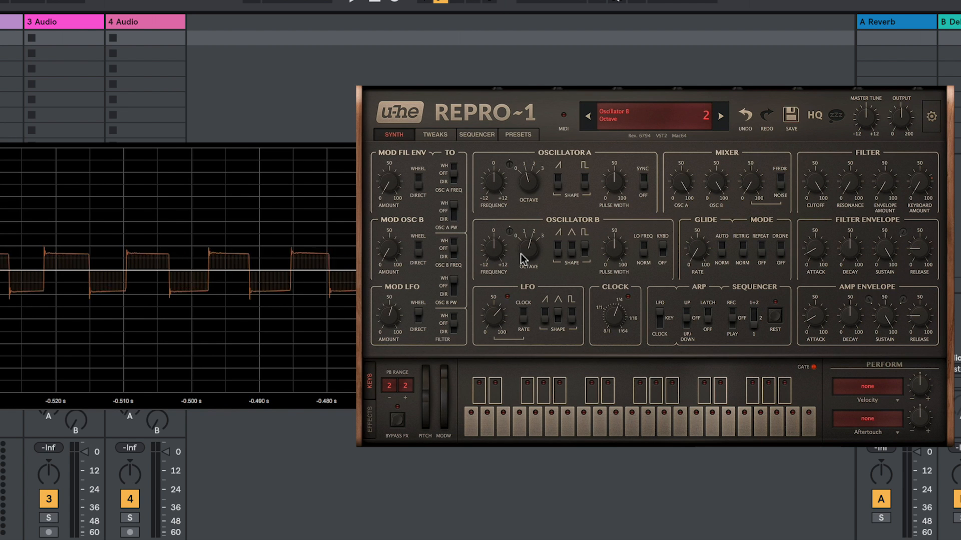
left_click_drag(441, 386, 439, 429)
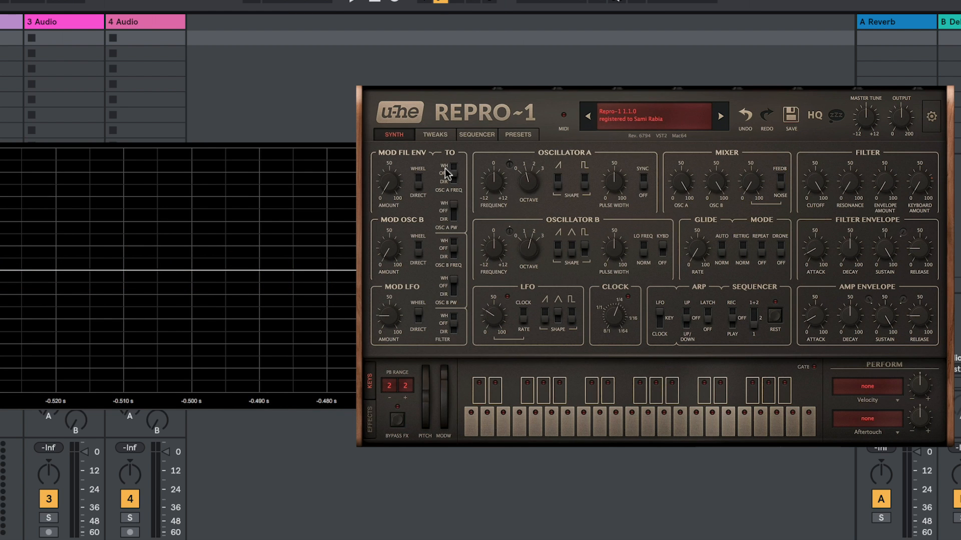
- Bring up the synth's internal tweak controls and switch Oscillator B to the saw wave
left_click(433, 136)
left_click(521, 245)
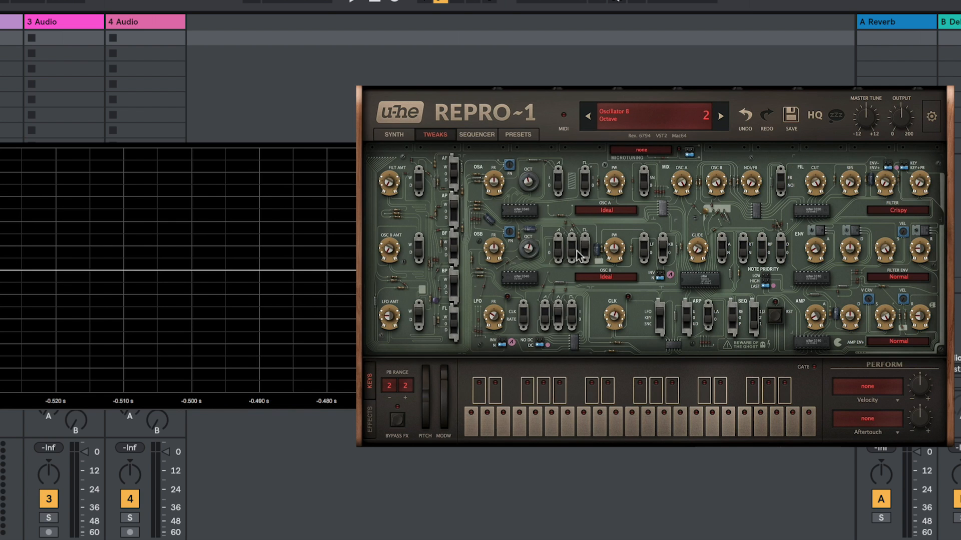
left_click(555, 249)
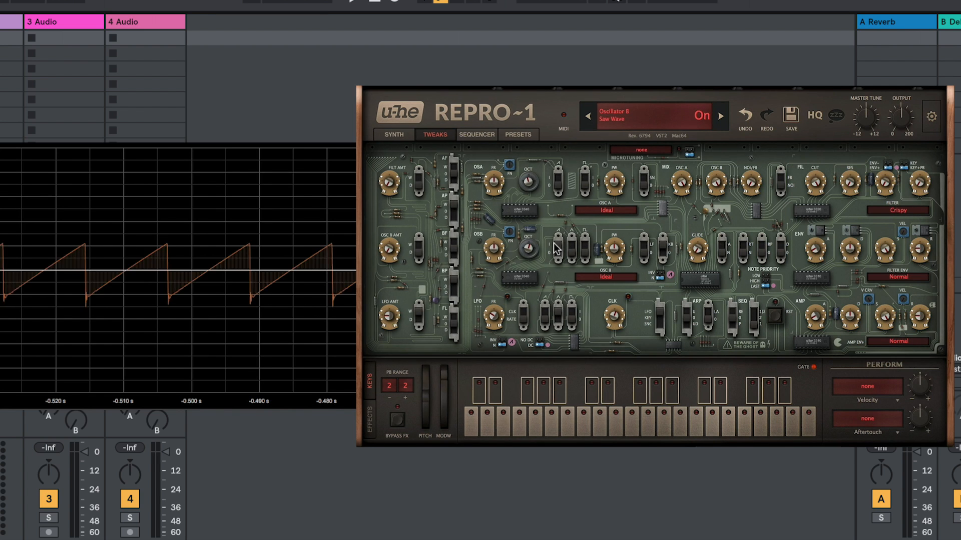
- Audition the P1, P5 and Bottom chip models on Oscillator B's saw wave and return to Ideal
left_click(597, 279)
left_click(606, 296)
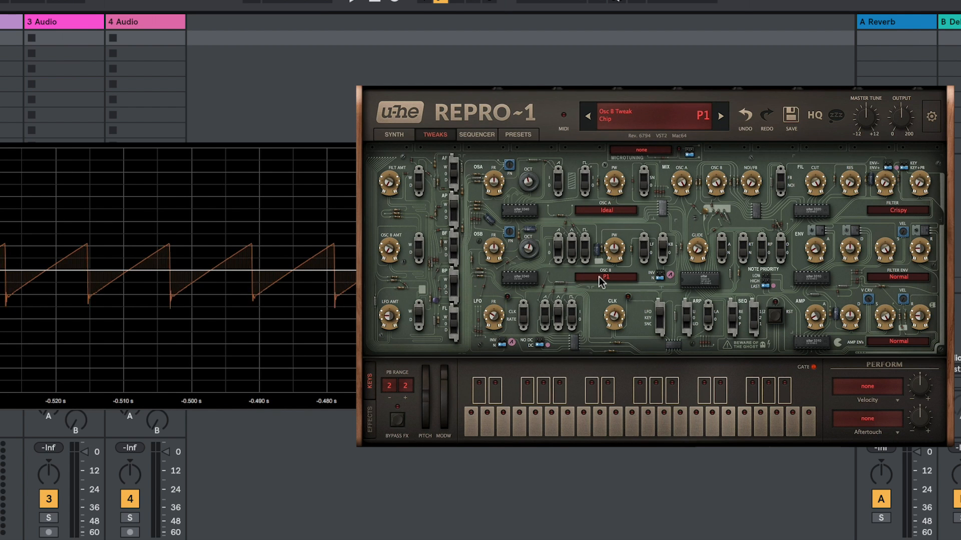
left_click(601, 281)
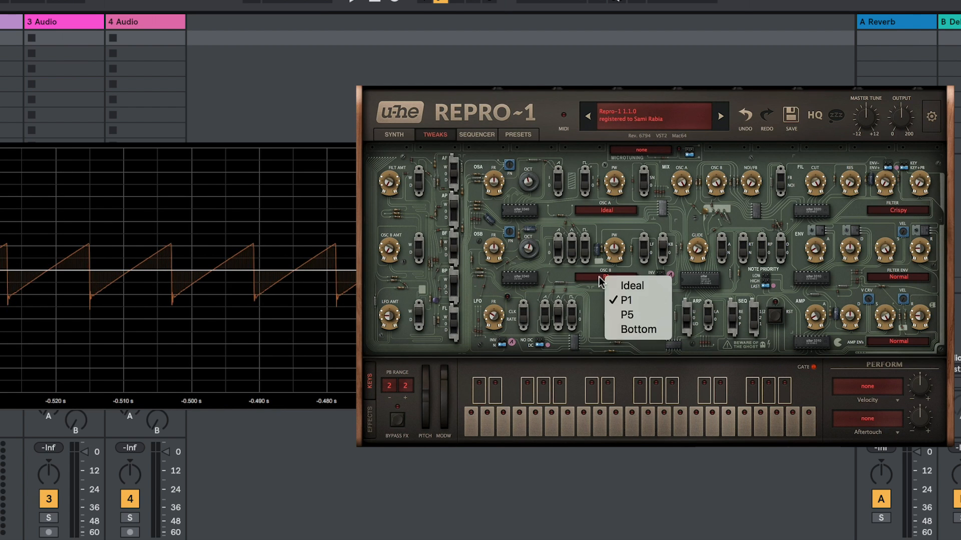
left_click(610, 287)
left_click(602, 281)
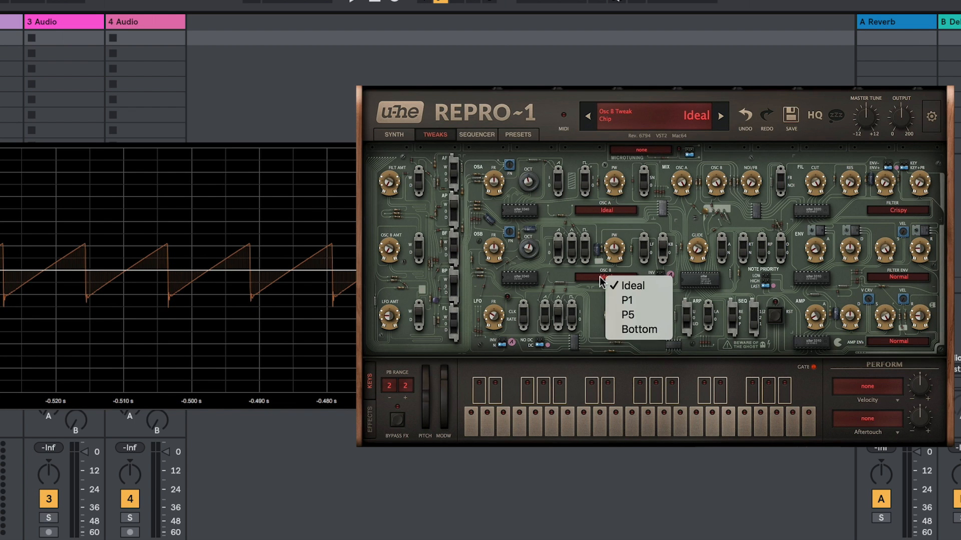
left_click(612, 302)
left_click(602, 281)
left_click(613, 315)
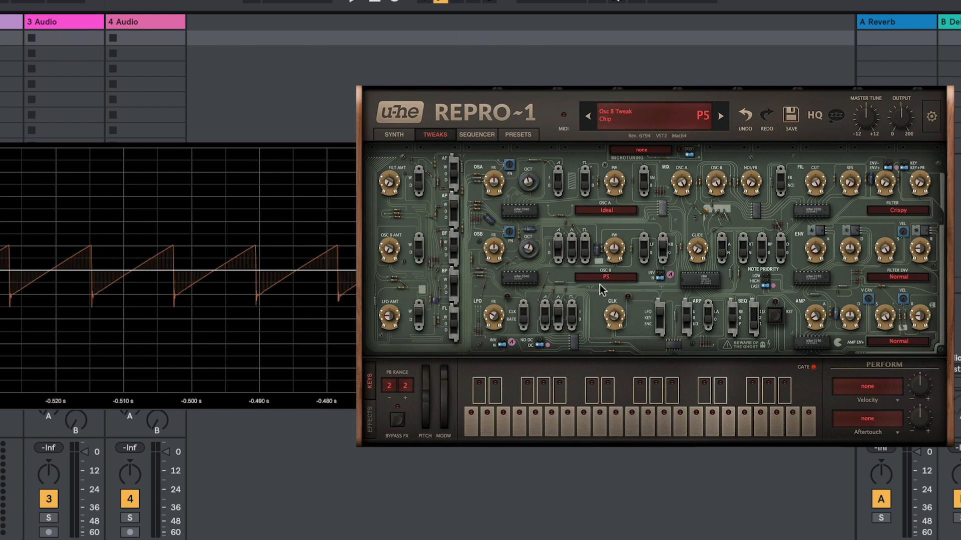
left_click(598, 281)
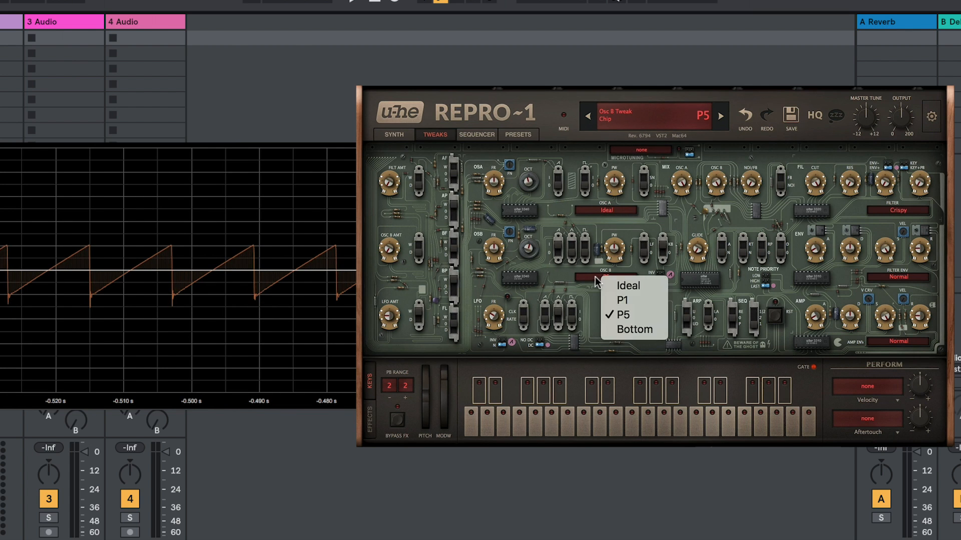
left_click(616, 331)
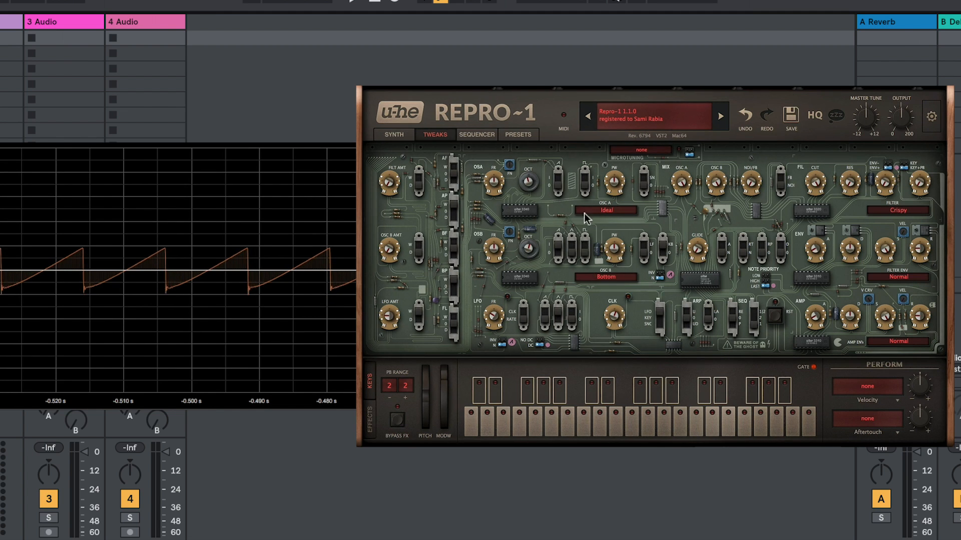
left_click(600, 278)
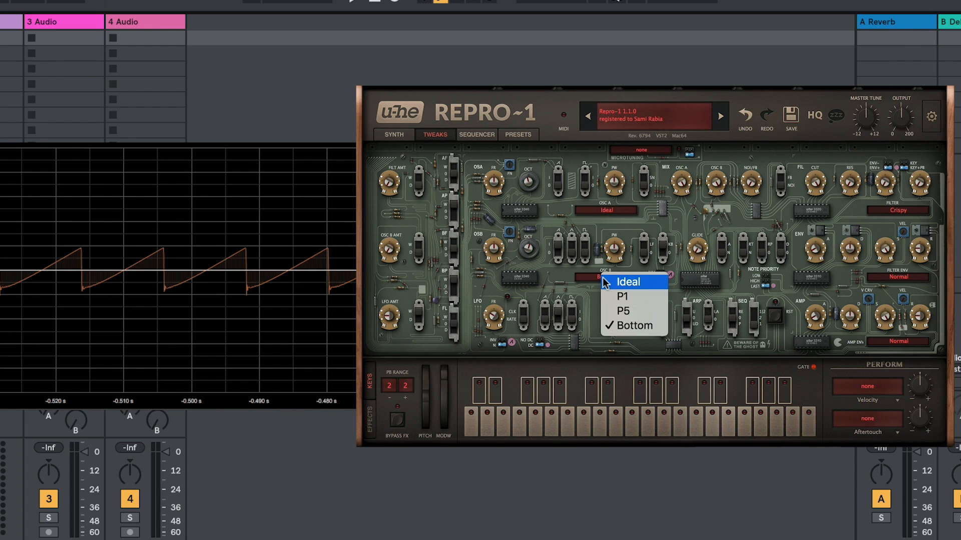
left_click(602, 282)
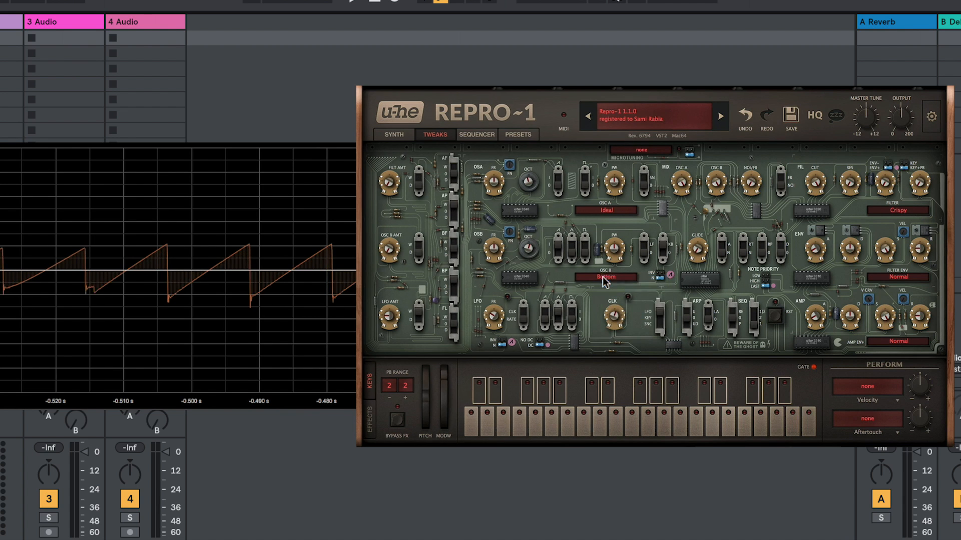
- Layer the pulse wave onto Oscillator B's saw to audition the P1 and P5 chips, restoring Ideal with saw only
left_click(583, 249)
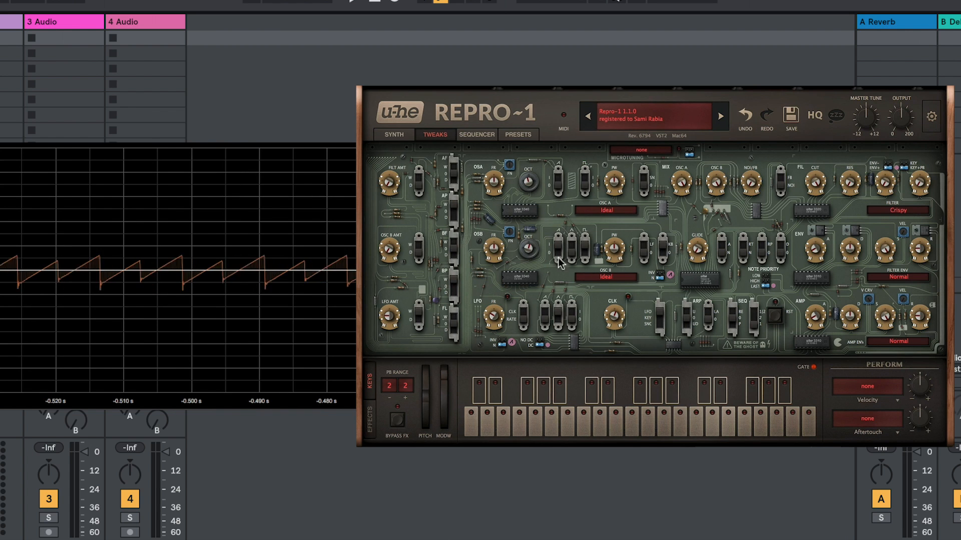
left_click(592, 278)
left_click(600, 298)
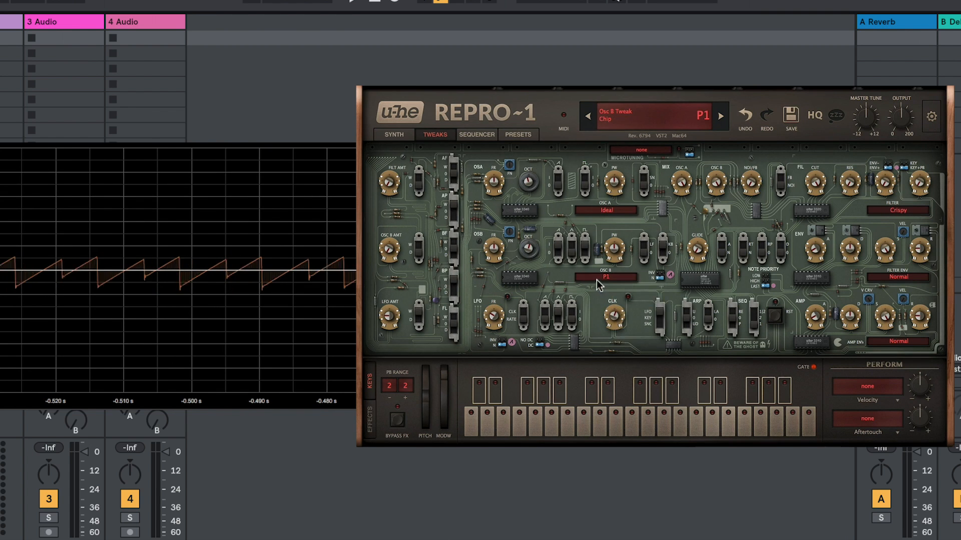
left_click(594, 275)
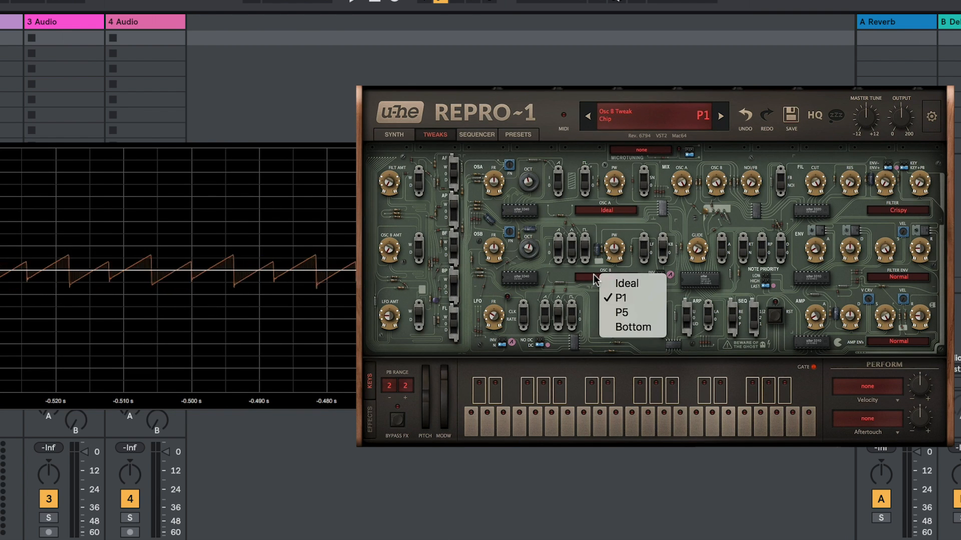
left_click(609, 313)
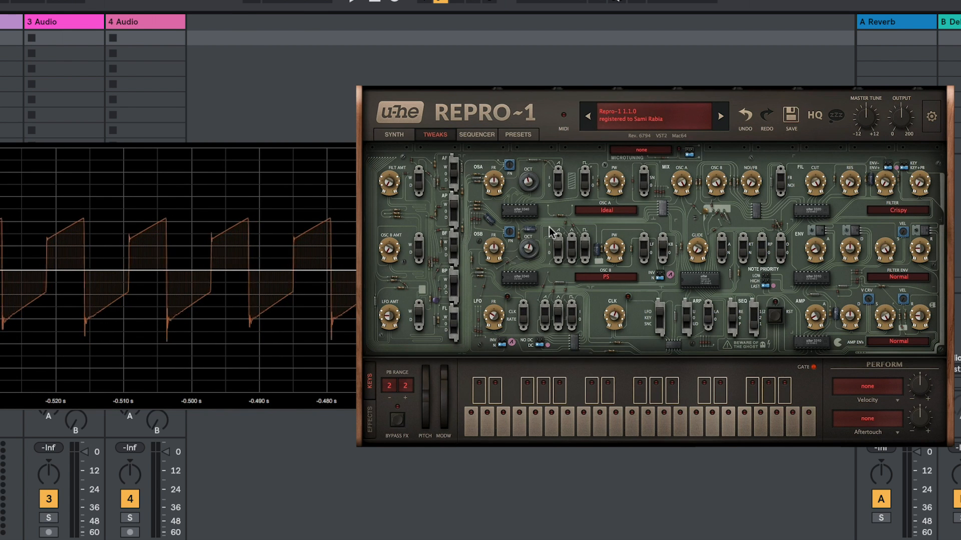
left_click(585, 276)
left_click(590, 280)
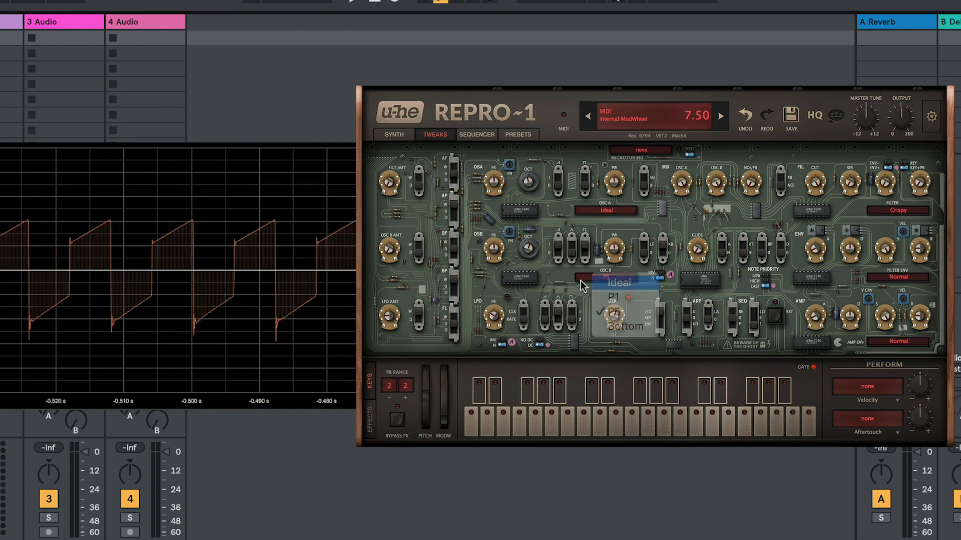
left_click(584, 251)
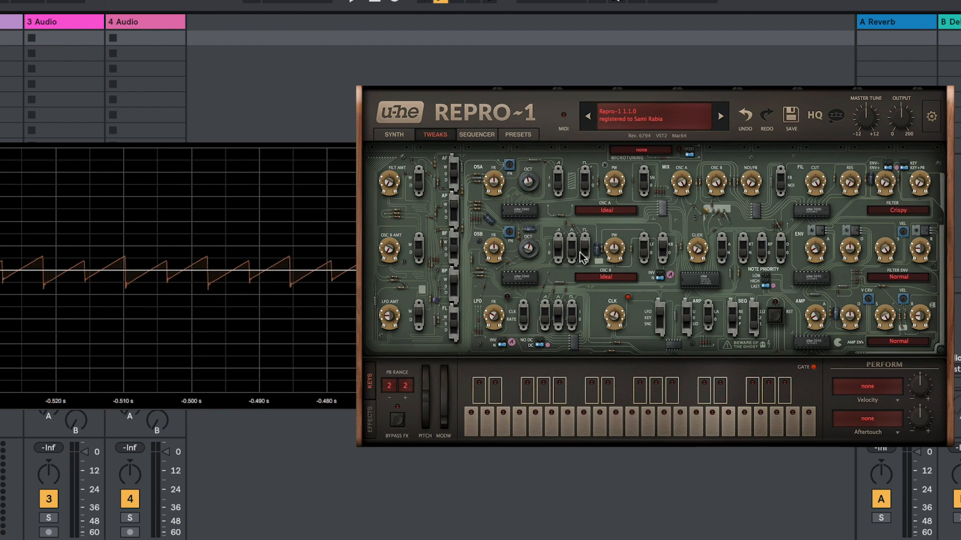
- Turn on Oscillator A's saw wave and raise its octave to match Oscillator B
left_click(557, 181)
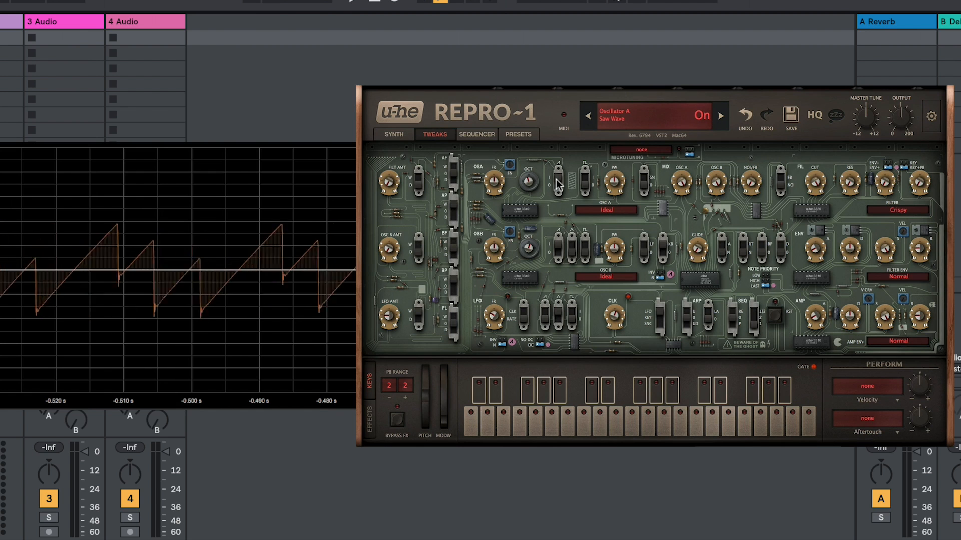
left_click_drag(530, 184, 532, 160)
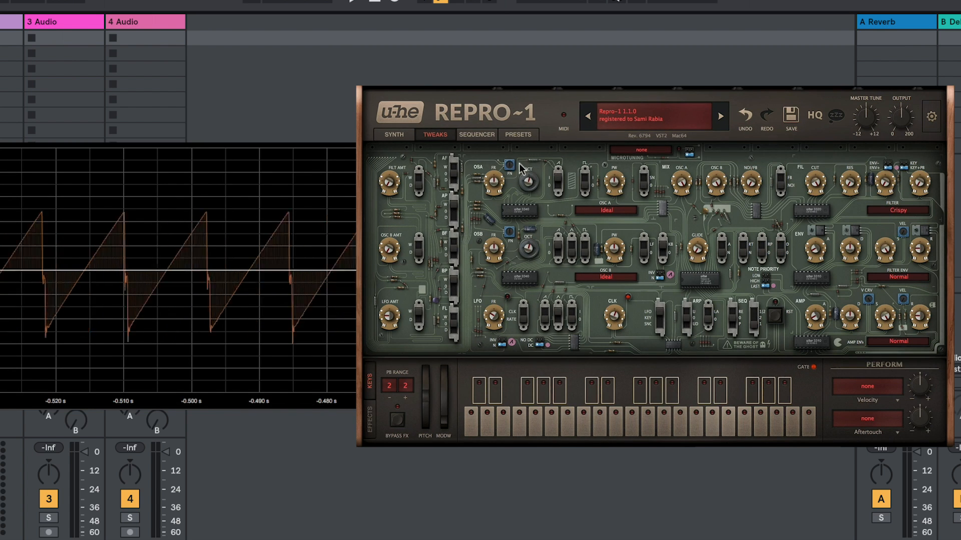
- Detune Oscillator B with fine tune values of 3.80 and 4.40, and reset the fine tune to 0.00
mouse_move(508, 168)
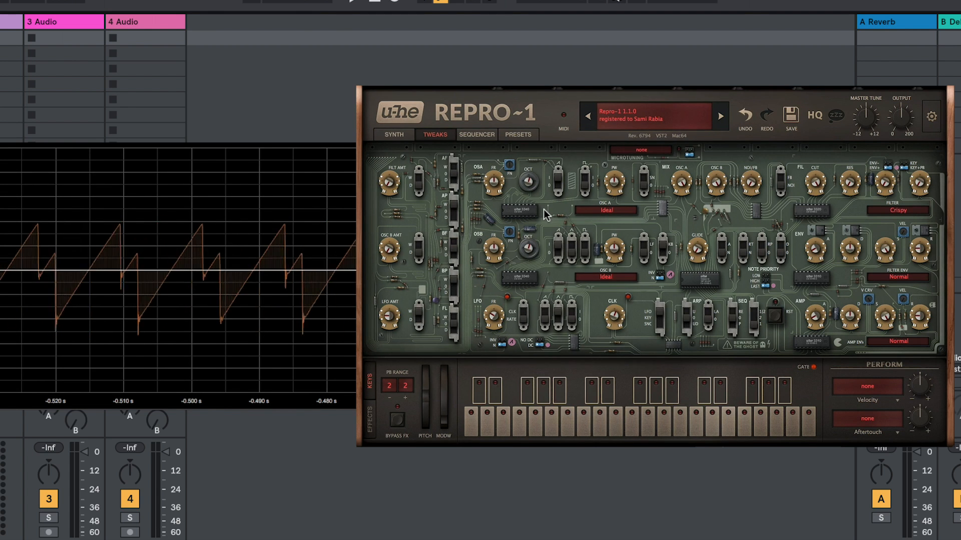
left_click_drag(509, 234, 510, 226)
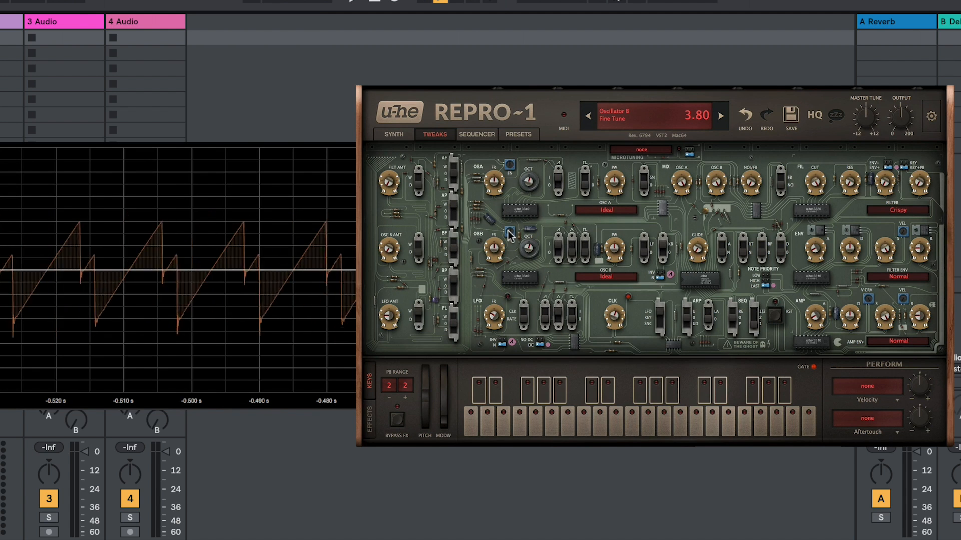
left_click_drag(508, 231, 509, 231)
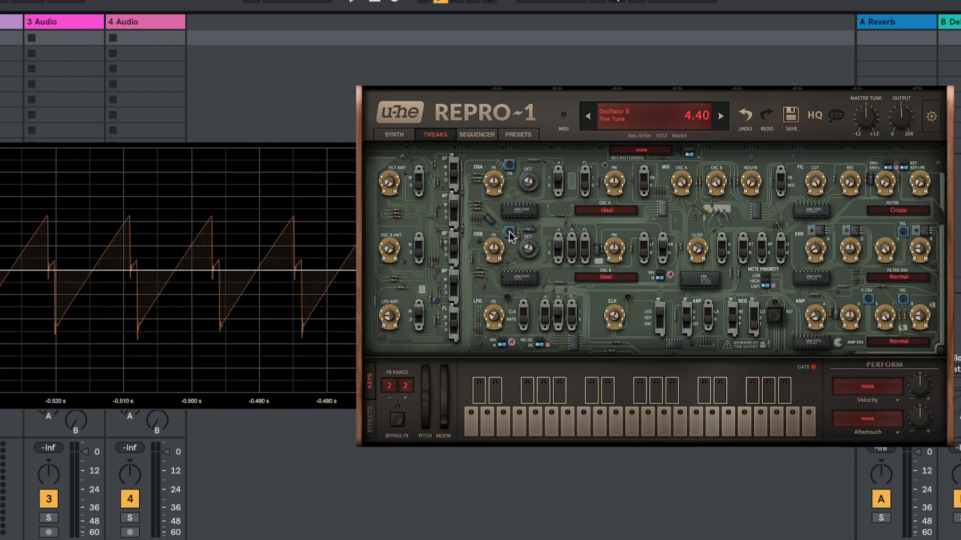
double_click(511, 235)
- Try the P1 chip model on both oscillators and set them back to Ideal
left_click(592, 208)
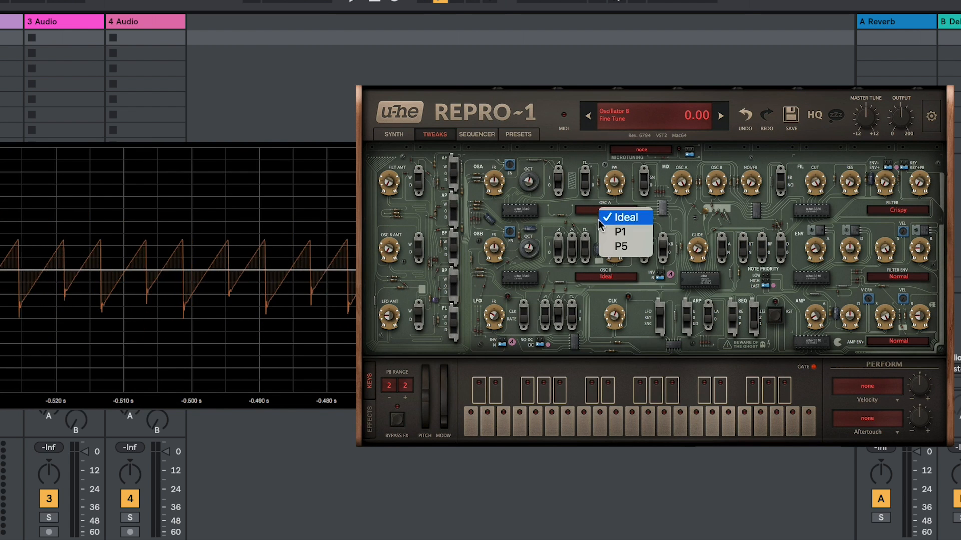
left_click(620, 231)
left_click(606, 277)
left_click(596, 291)
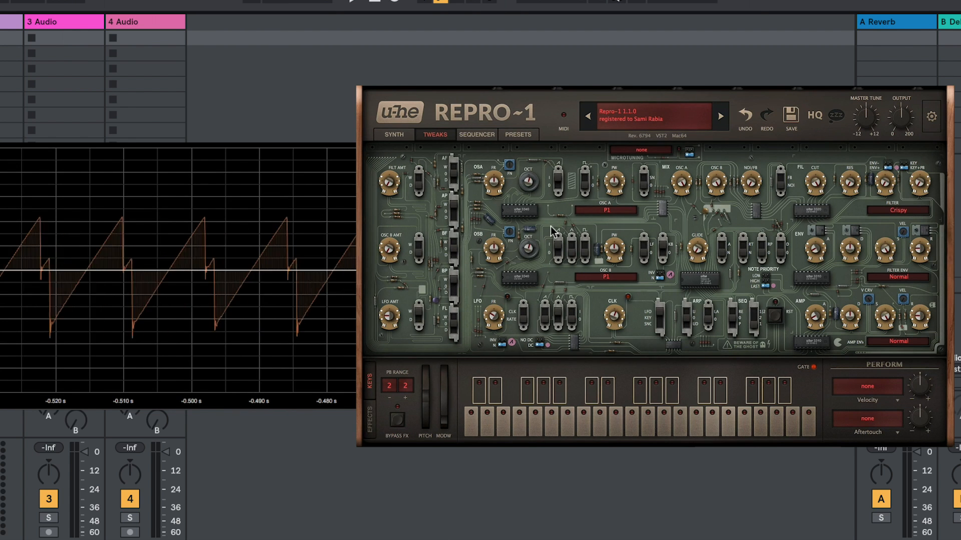
left_click(606, 210)
left_click(603, 214)
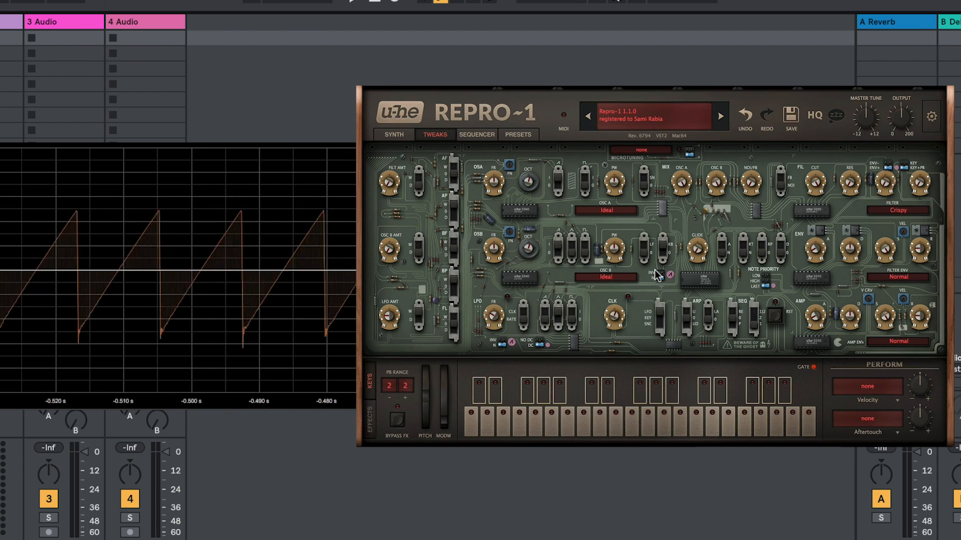
- Invert Oscillator B's polarity and detune the oscillator to a fine tune of 6.20
left_click(656, 272)
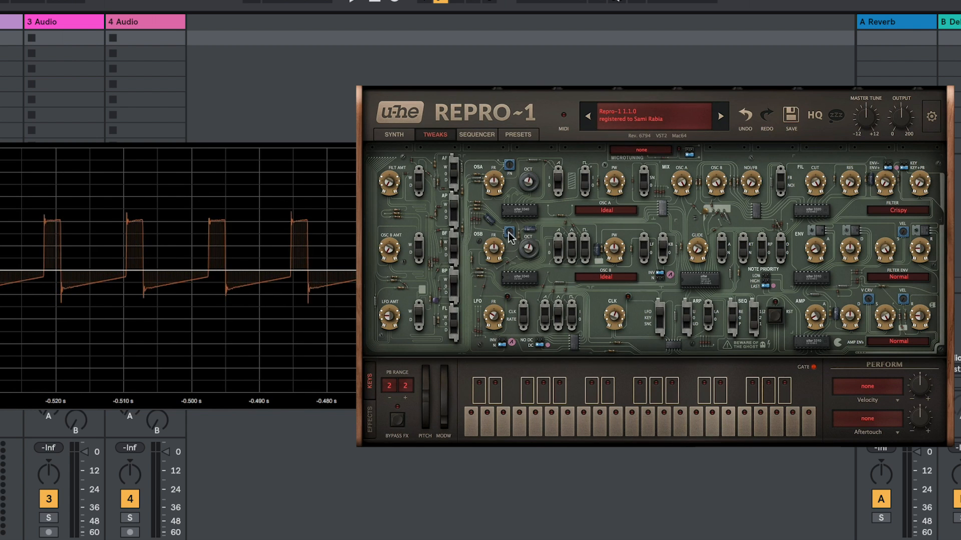
left_click_drag(509, 231, 510, 220)
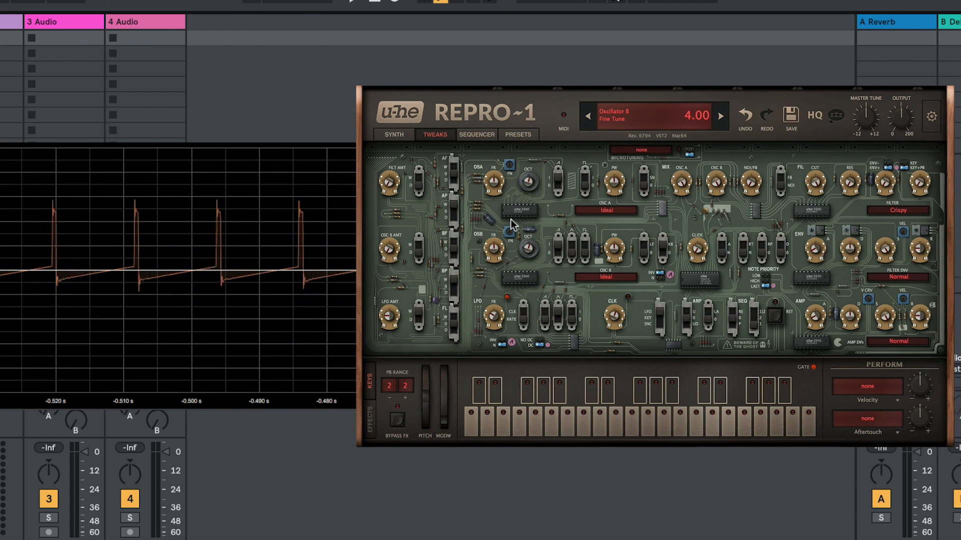
left_click_drag(511, 219, 510, 213)
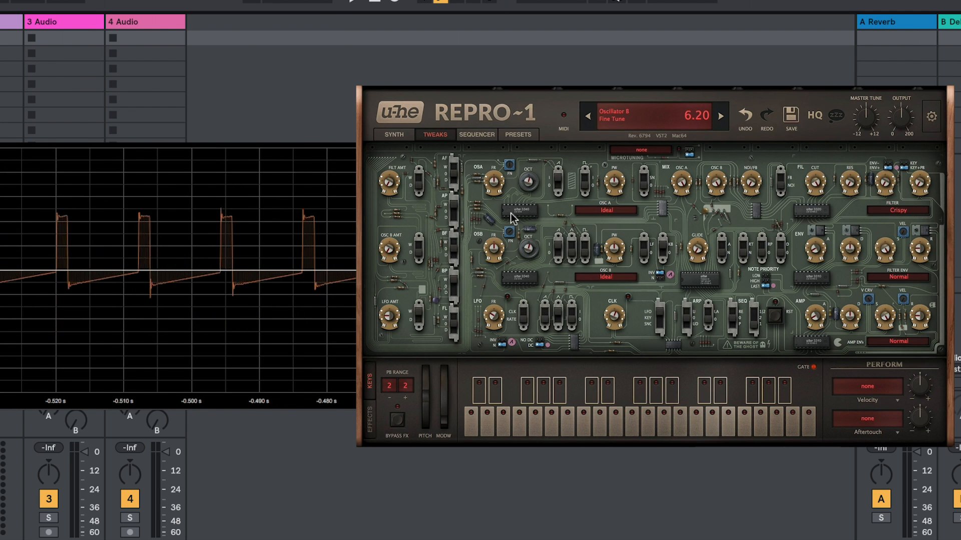
- Switch both oscillators from saw to pulse waves, set Oscillator A's octave to 1 and lower Oscillator B's octave
left_click(557, 182)
left_click(585, 182)
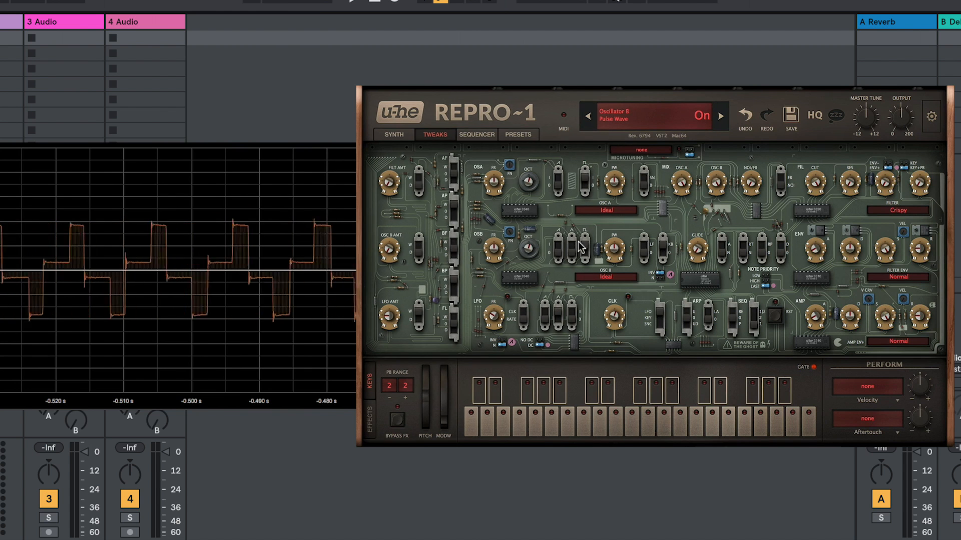
left_click_drag(520, 174, 521, 192)
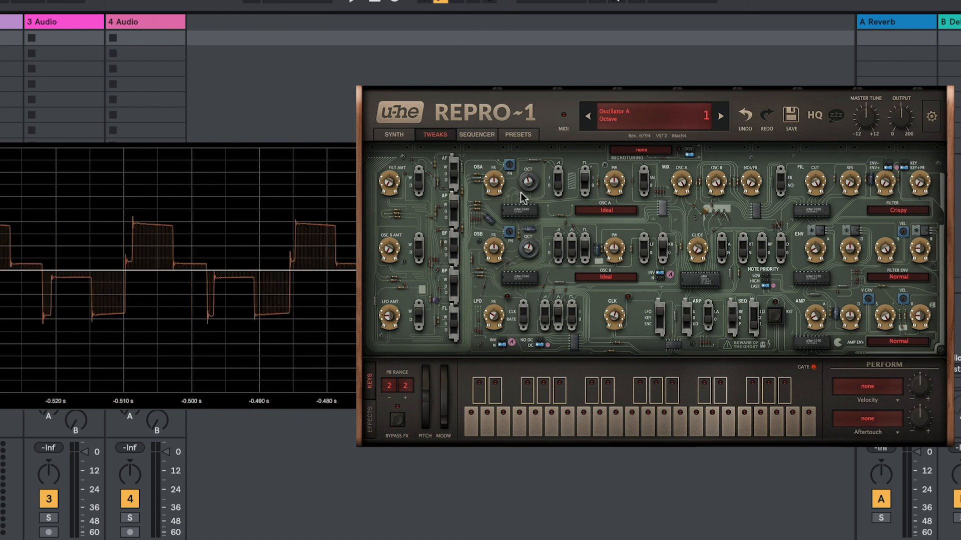
left_click_drag(527, 252, 527, 270)
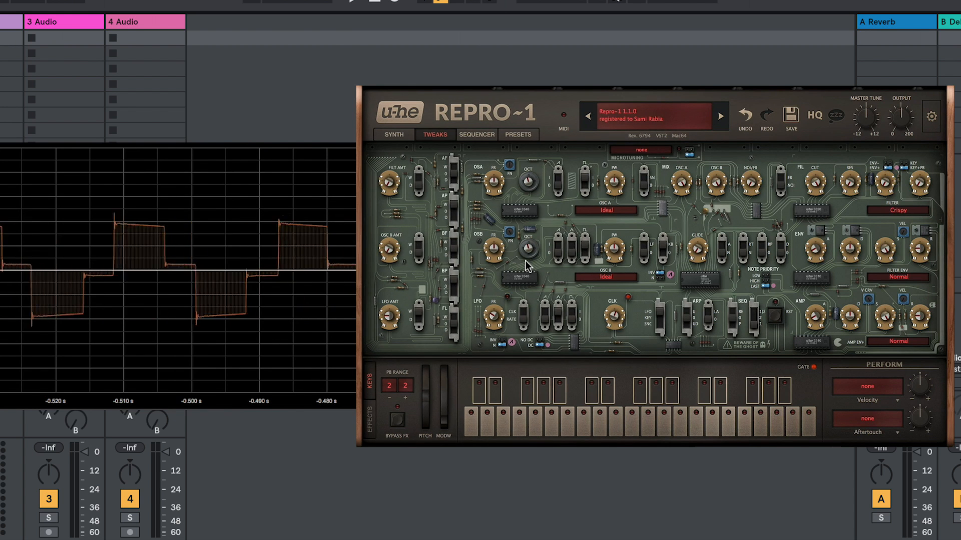
- Raise both oscillators to octave 3, return Oscillator B to octave 2 and lower Oscillator A's octave
left_click_drag(527, 195, 532, 165)
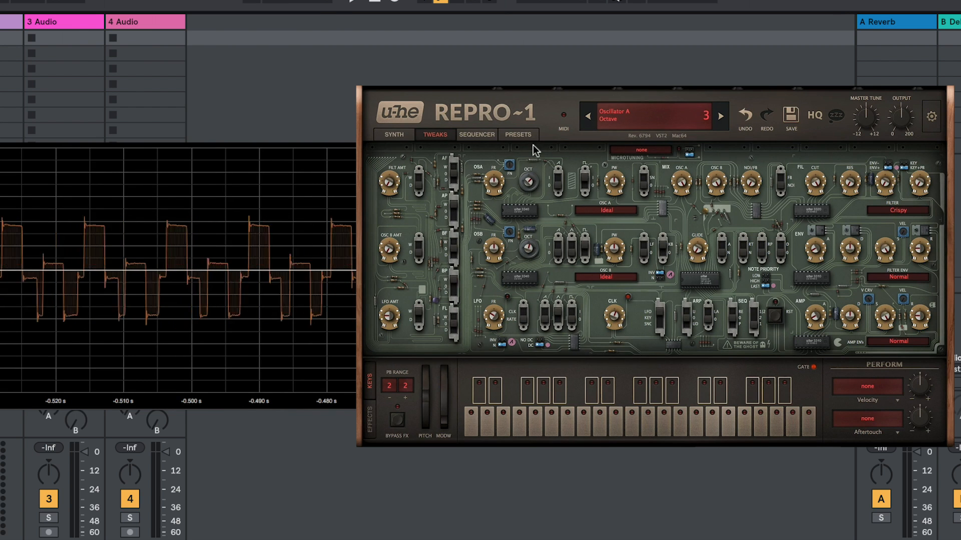
left_click_drag(531, 249, 527, 233)
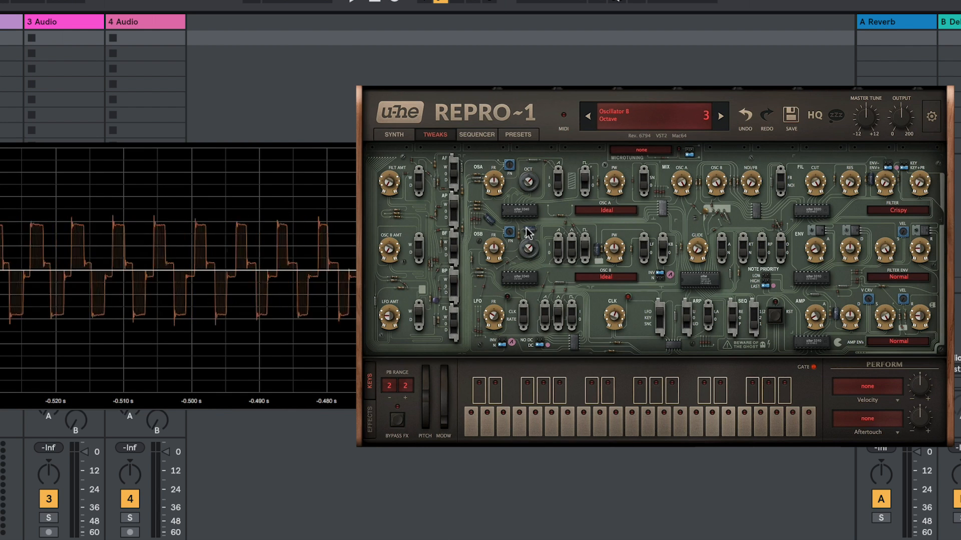
left_click_drag(528, 233, 518, 253)
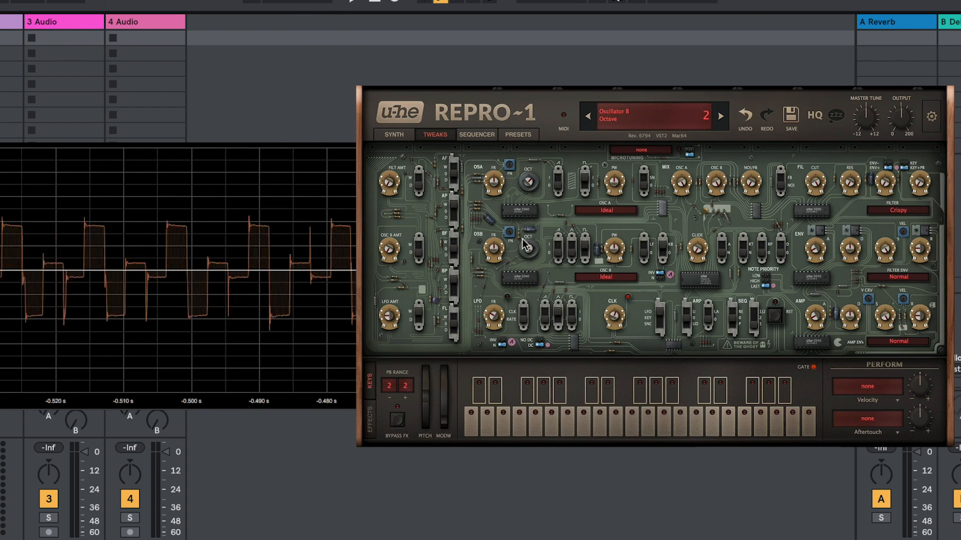
left_click_drag(523, 186, 523, 204)
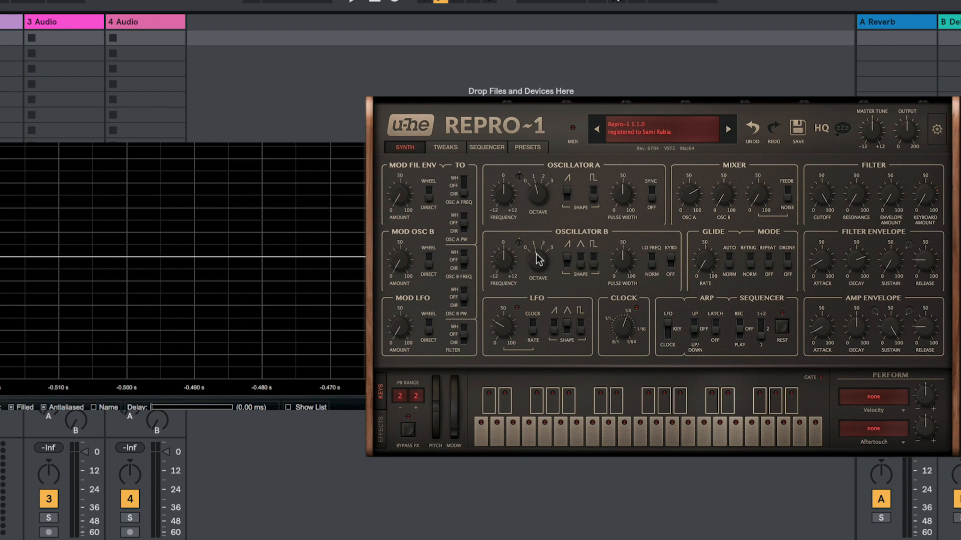
- Raise the Oscillator B modulation amount and set Oscillator A's frequency modulation routing to Direct
mouse_move(720, 187)
left_mouse_down()
mouse_move(719, 168)
mouse_move(719, 188)
left_mouse_up()
left_click(688, 190)
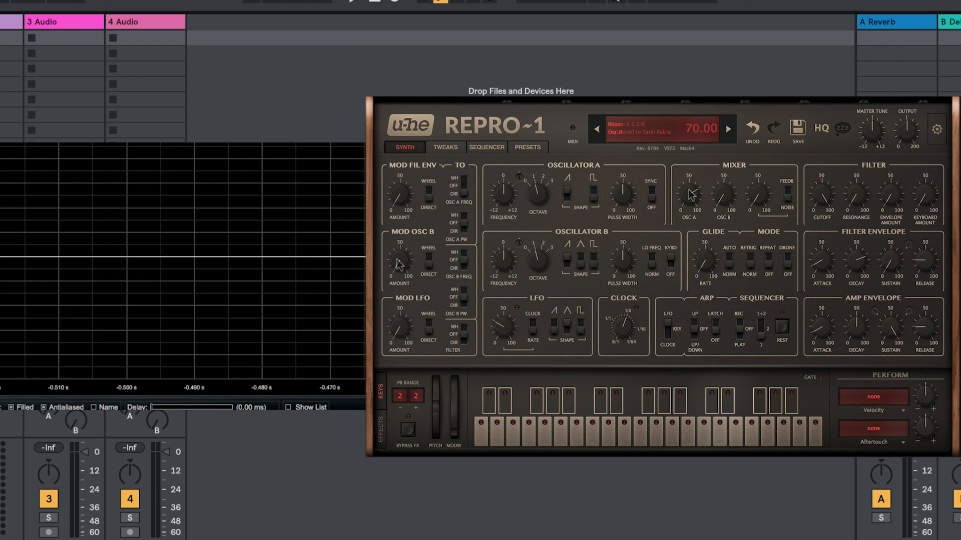
left_click_drag(399, 263, 399, 206)
left_click(459, 193)
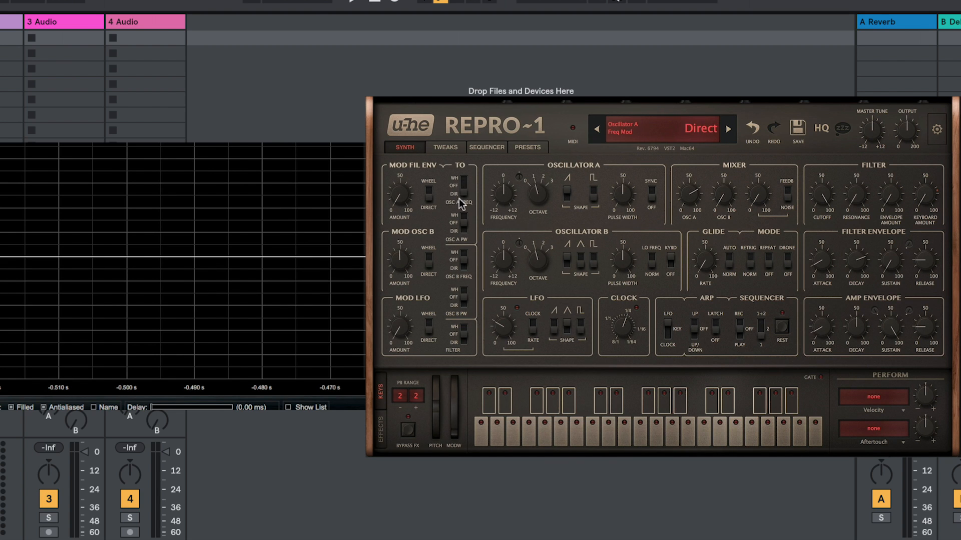
- Raise Oscillator A's octave and sweep the Oscillator B modulation amount up and back down
left_click_drag(395, 264, 397, 207)
left_click_drag(537, 191, 539, 161)
left_click(500, 253)
left_click_drag(398, 261, 395, 381)
left_click(498, 258)
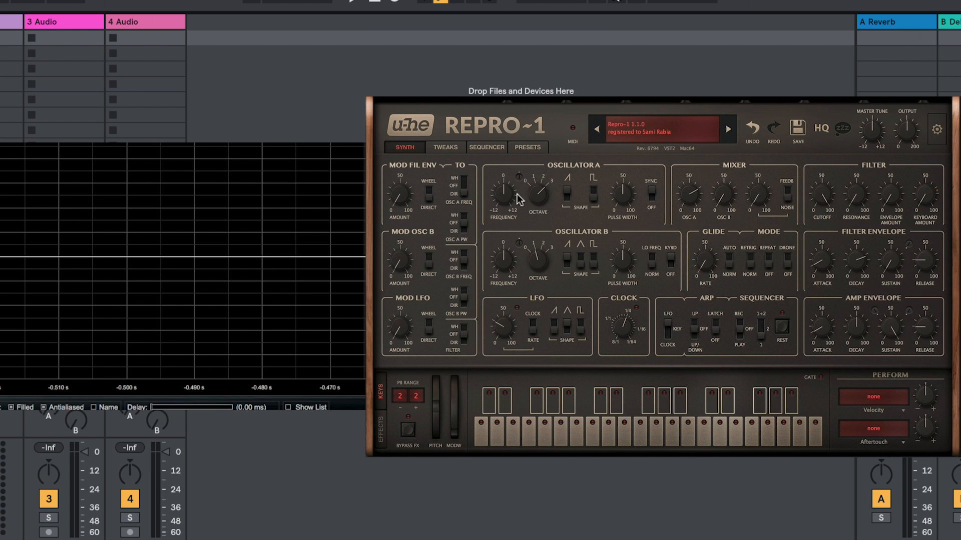
- Raise Oscillator A's frequency and increase the filter envelope modulation amount
mouse_move(498, 201)
left_mouse_down()
mouse_move(497, 169)
mouse_move(499, 185)
left_mouse_up()
left_click(398, 193)
left_click_drag(398, 193, 397, 170)
mouse_move(398, 195)
left_mouse_down()
mouse_move(401, 260)
mouse_move(401, 180)
mouse_move(412, 245)
mouse_move(409, 150)
left_mouse_up()
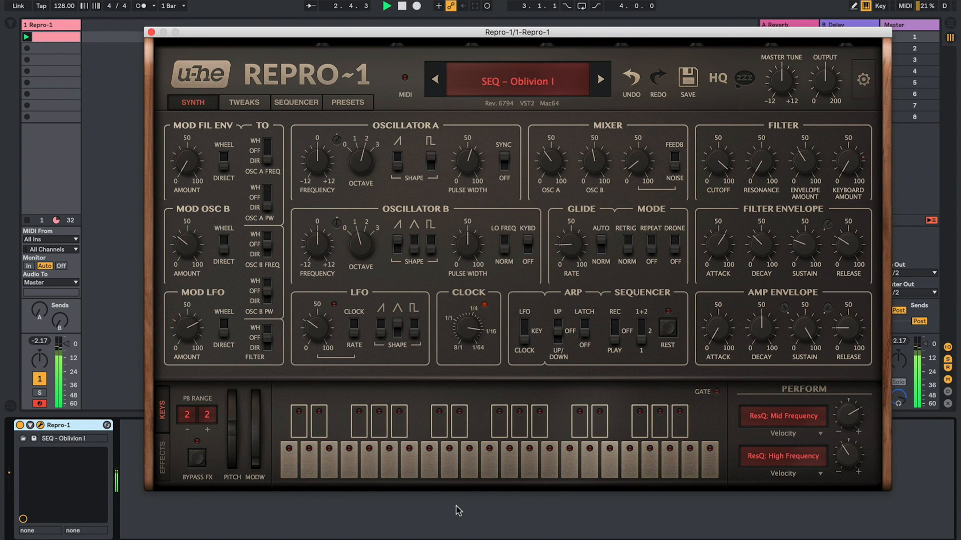
- Adjust the Oscillator B modulation amount in the SEQ - Oblivion I preset
mouse_move(190, 256)
left_mouse_down()
mouse_move(203, 153)
mouse_move(187, 253)
left_mouse_up()
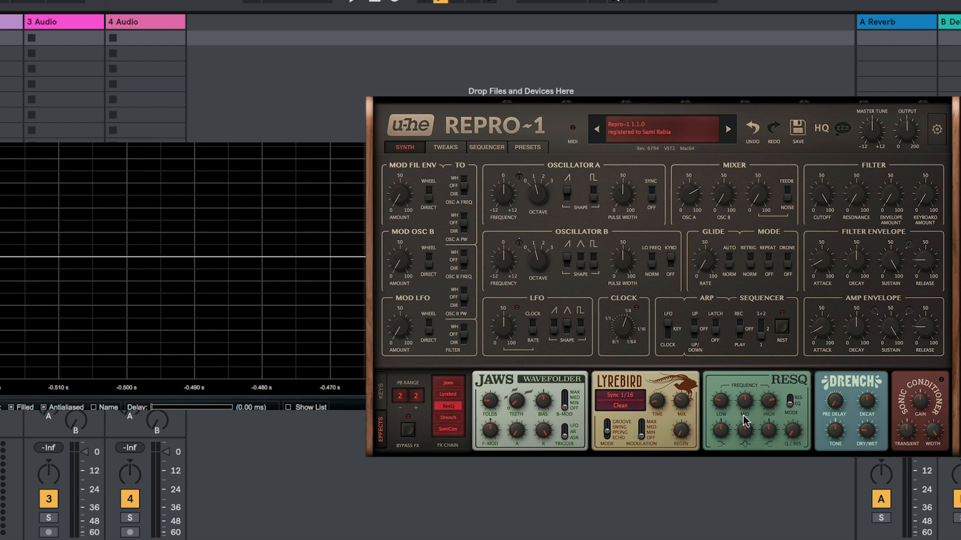
- Enable the Sonic Conditioner, lower its gain and set ResQ's mid EQ gain to 13.8 dB
left_click_drag(745, 428, 744, 390)
left_click(450, 429)
left_click_drag(911, 399, 912, 422)
mouse_move(749, 426)
left_mouse_down()
mouse_move(746, 409)
mouse_move(748, 423)
left_mouse_up()
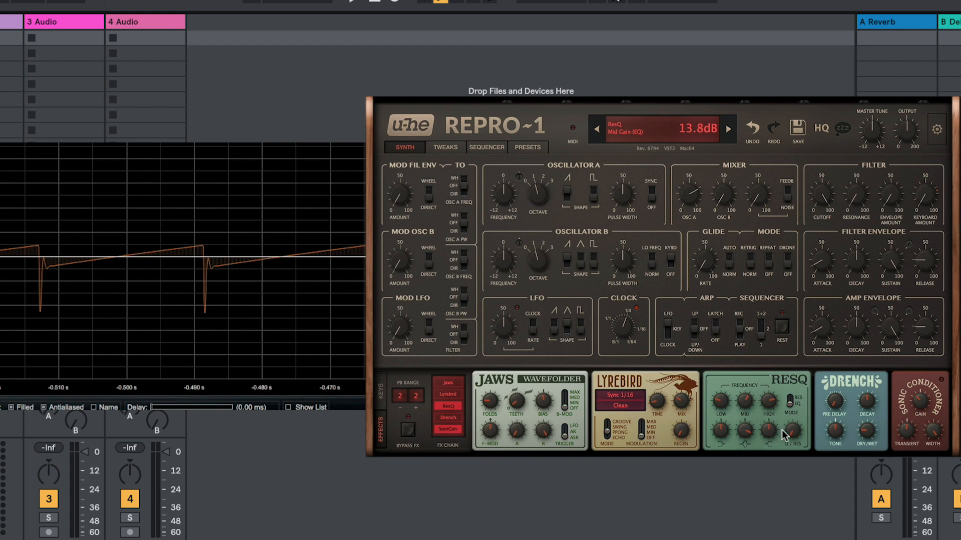
- Set ResQ's Q/Resonance to 93.50 and mid frequency to 52.00, and the Sonic Conditioner gain to 4.20 dB
left_click_drag(790, 437, 791, 332)
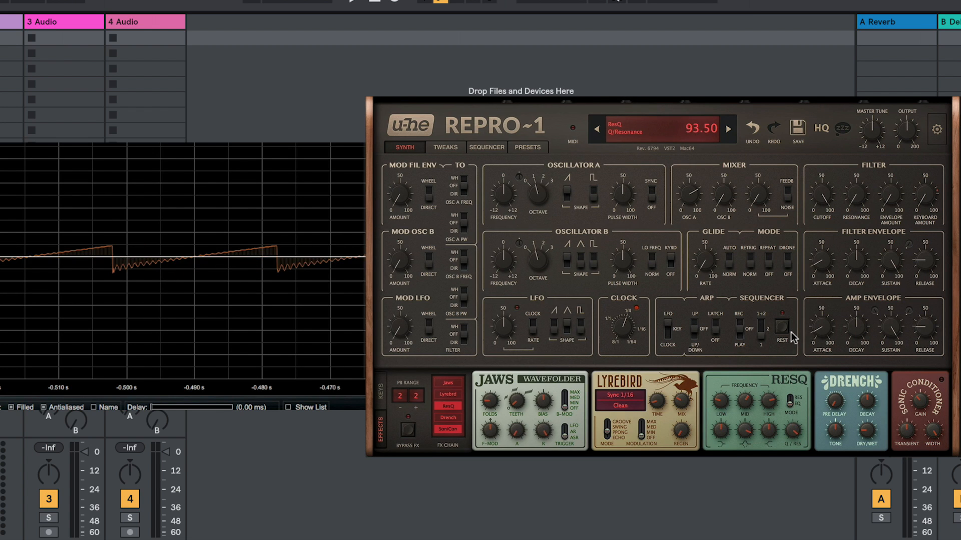
left_click_drag(911, 397, 911, 367)
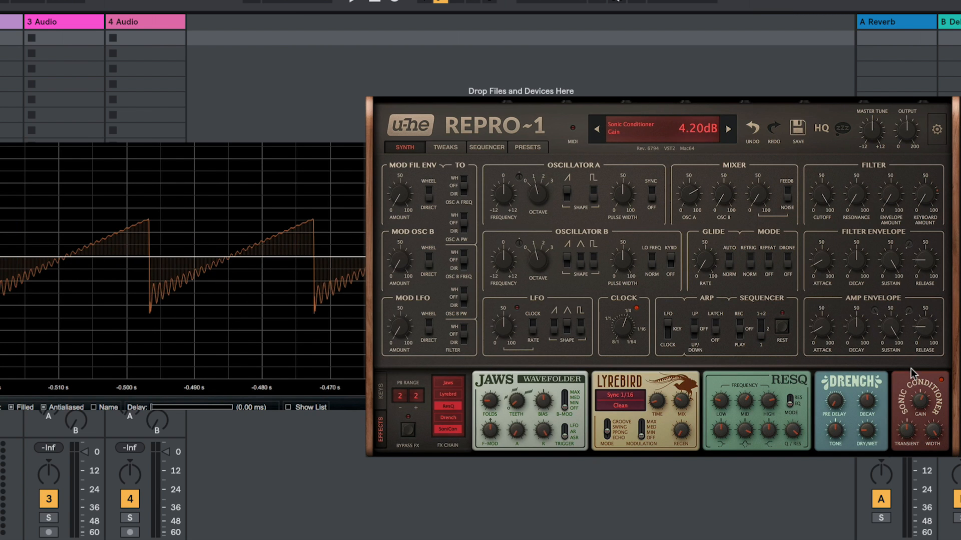
mouse_move(746, 403)
left_mouse_down()
mouse_move(744, 366)
mouse_move(745, 421)
mouse_move(744, 371)
mouse_move(741, 410)
left_mouse_up()
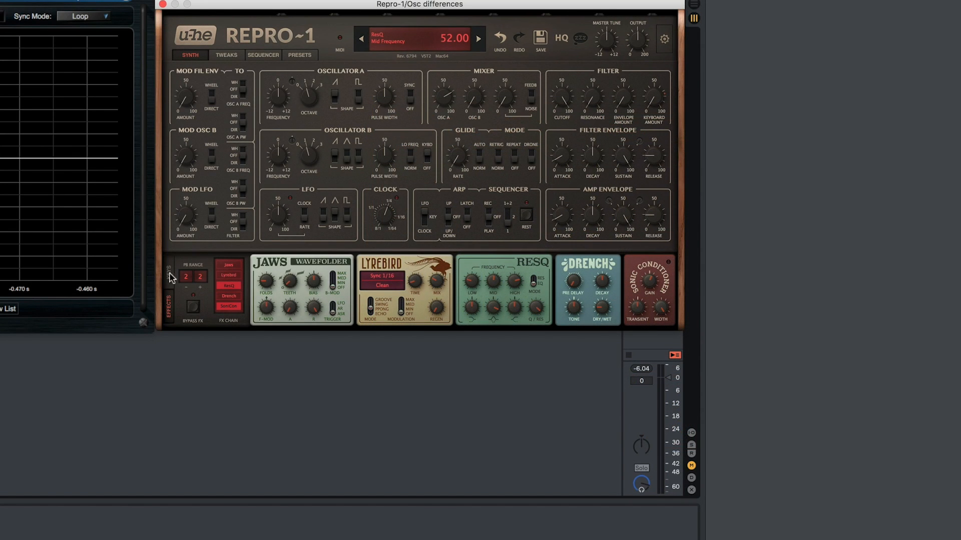
- Modulate ResQ's Mid Frequency from the Filter Envelope with a raised depth, and set the envelope's sustain to 0.00 and decay to 65.50
left_click(169, 275)
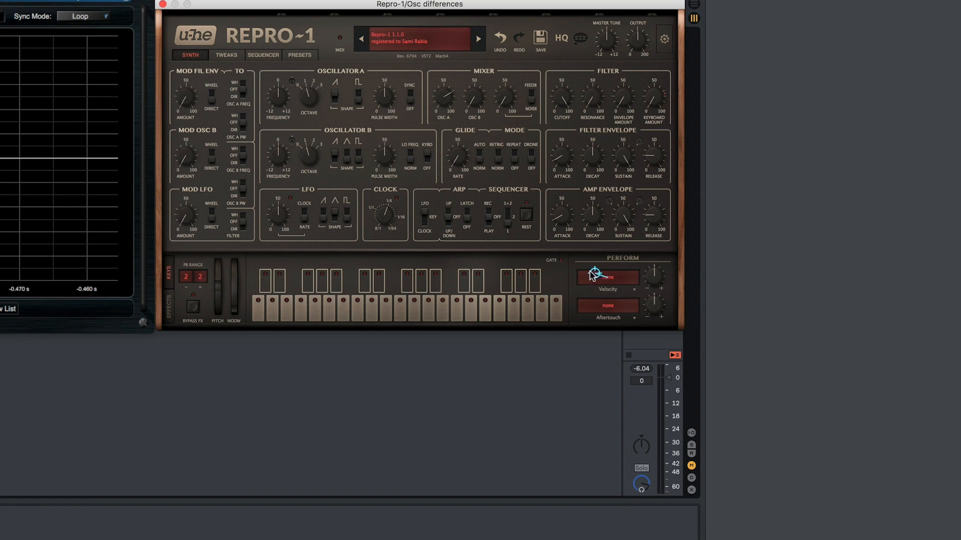
left_click(604, 286)
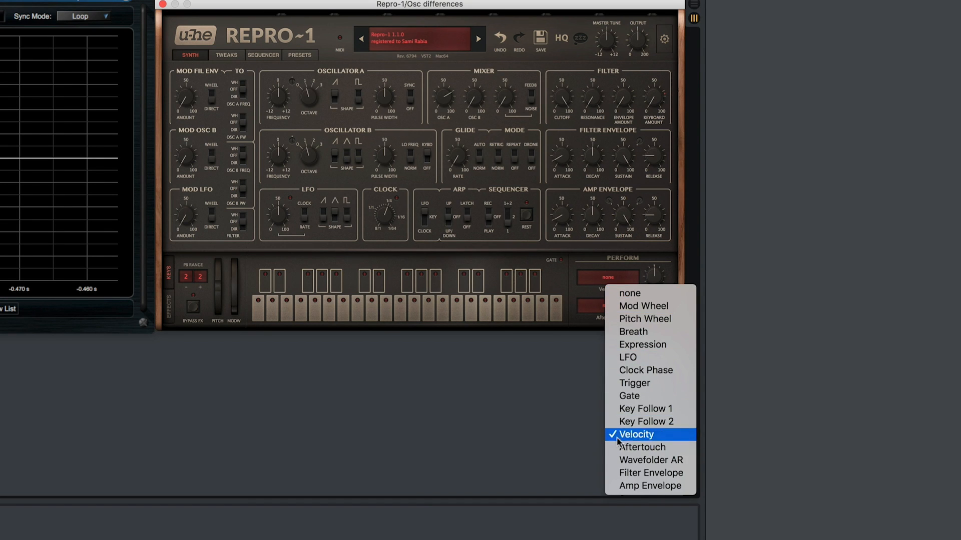
left_click(621, 473)
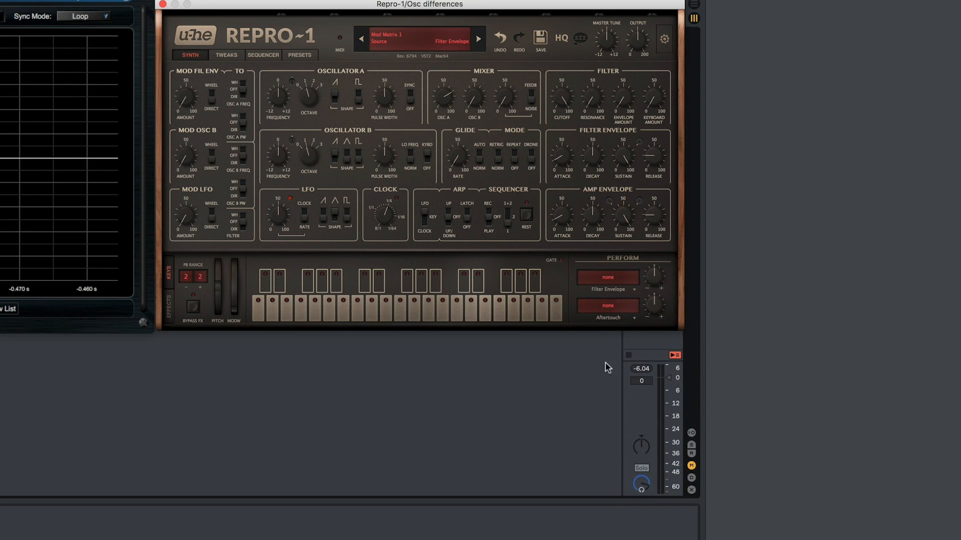
left_click(599, 280)
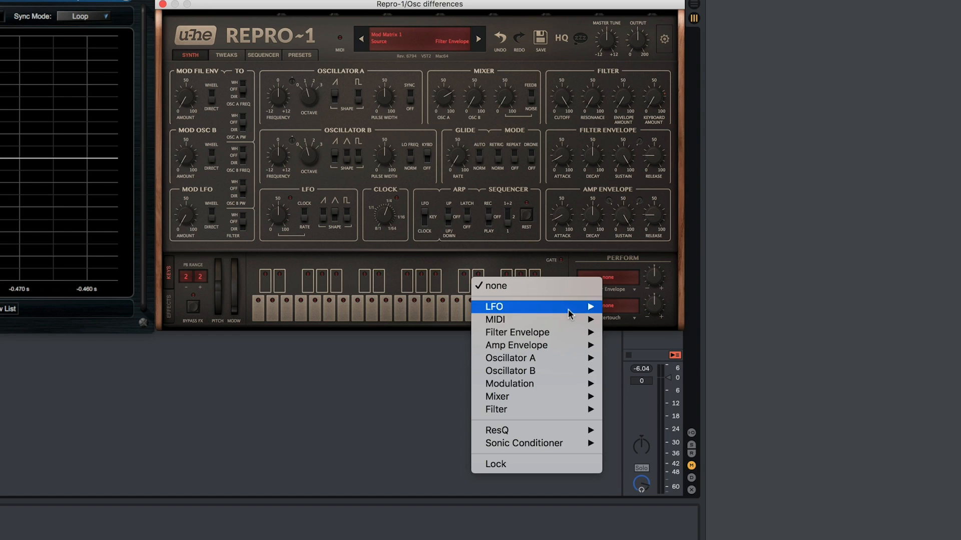
mouse_move(541, 432)
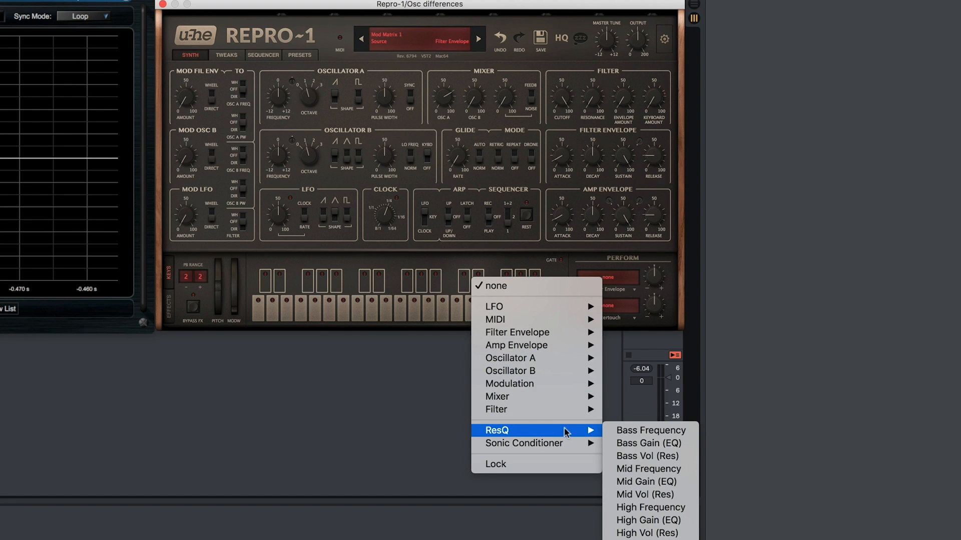
left_click(637, 470)
left_click_drag(648, 289, 649, 262)
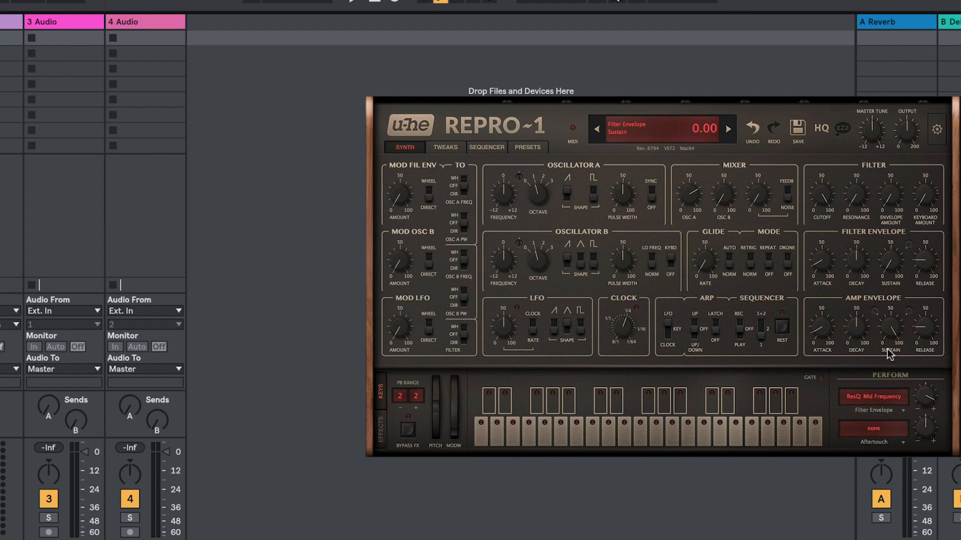
left_click_drag(858, 275, 857, 253)
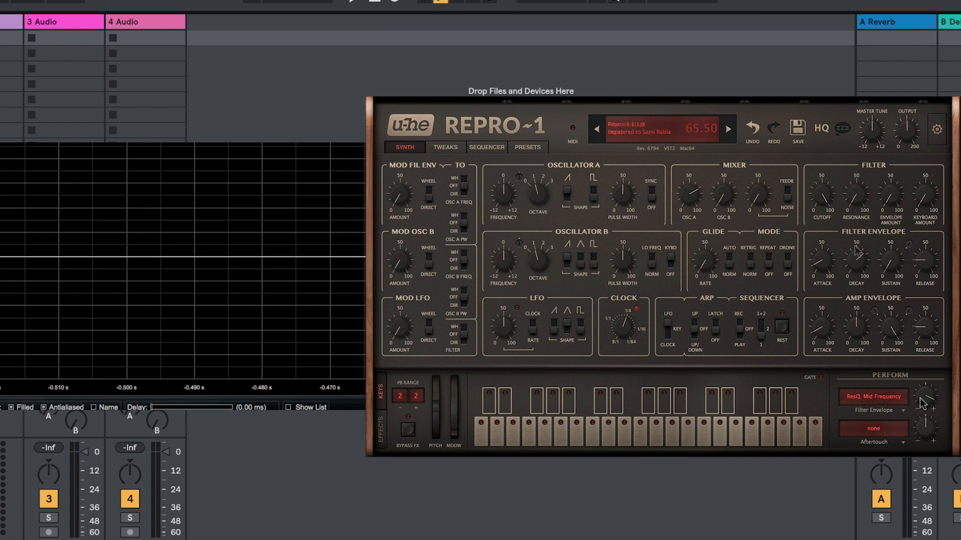
- Load the Acid Spring preset into sequencer pattern 1 and play the sequence
left_click(498, 149)
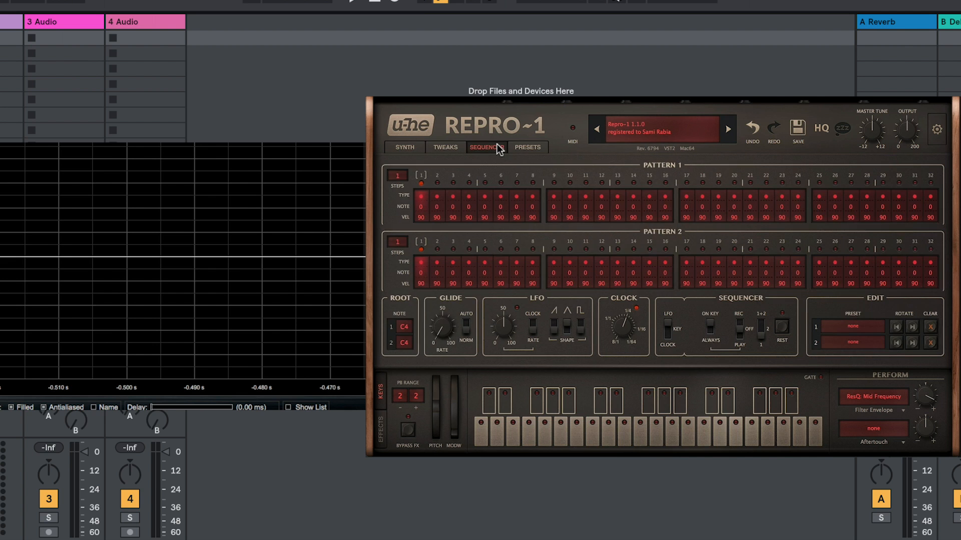
left_click(833, 325)
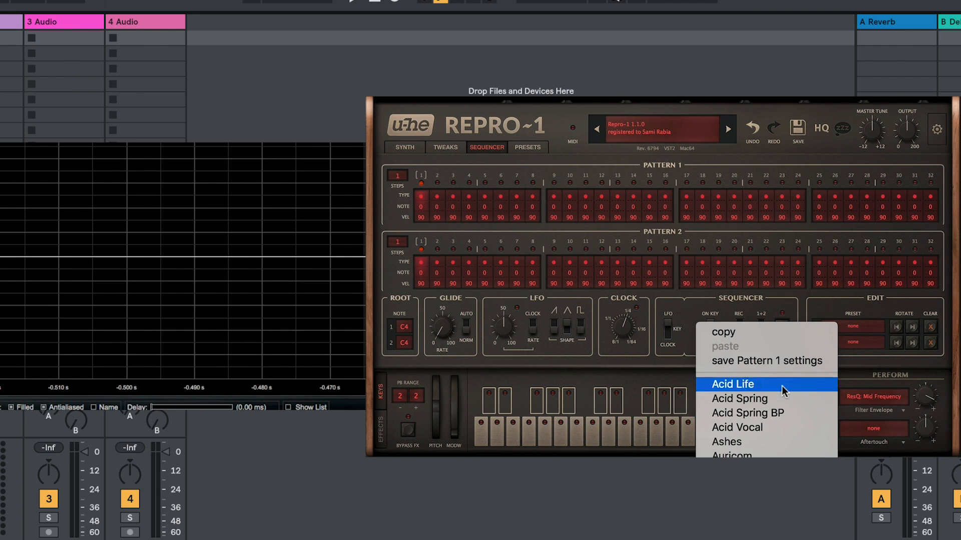
left_click(740, 399)
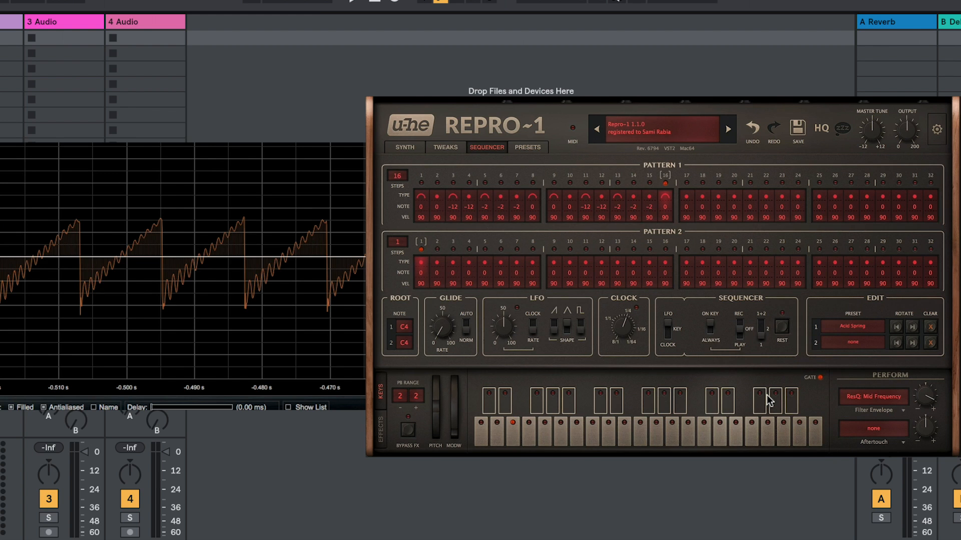
left_click(740, 337)
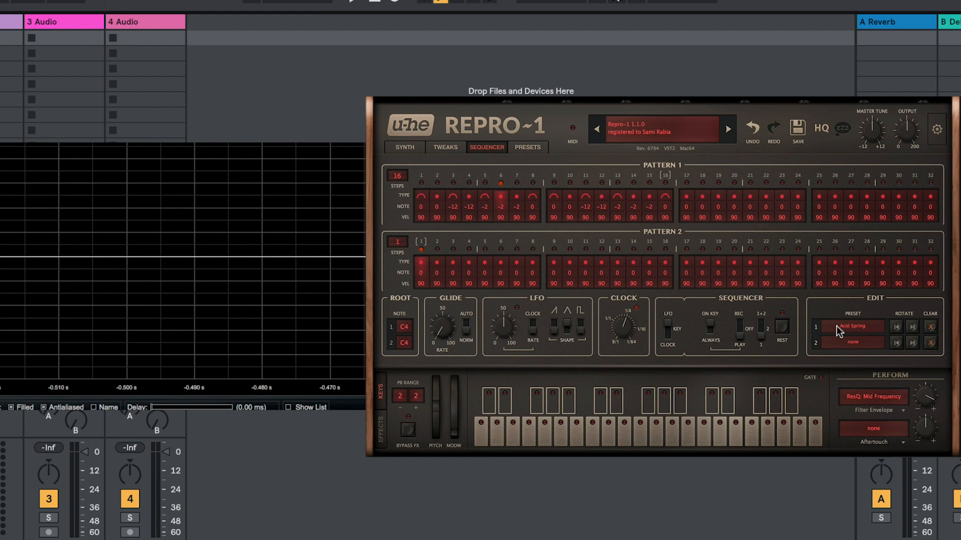
left_click(739, 338)
- Change the sequencer's clock source and raise the clock rate to about 1/16
left_click(666, 324)
mouse_move(620, 314)
left_click_drag(621, 310, 620, 289)
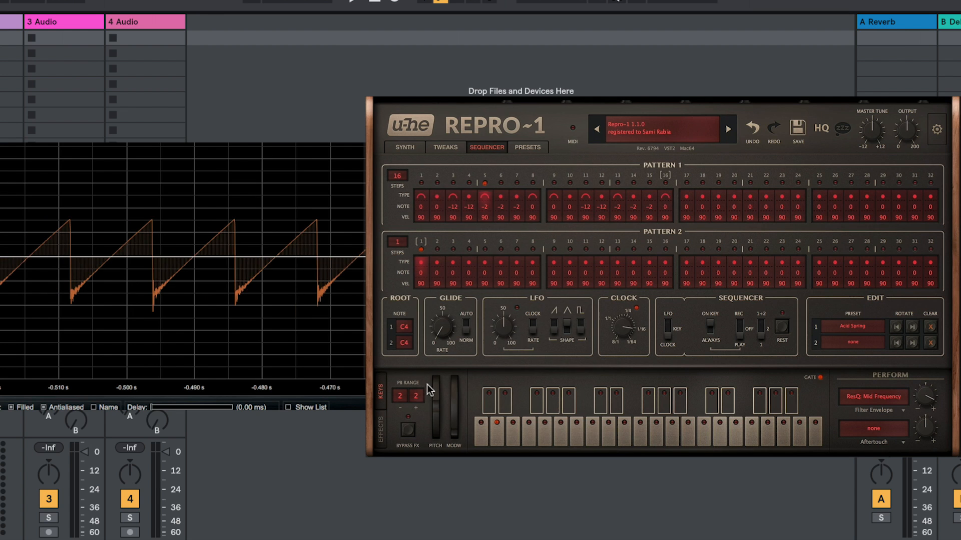
- Load the Acid Life preset into sequencer pattern 1 and switch ResQ to Res mode
left_click(381, 426)
left_click_drag(730, 411, 739, 429)
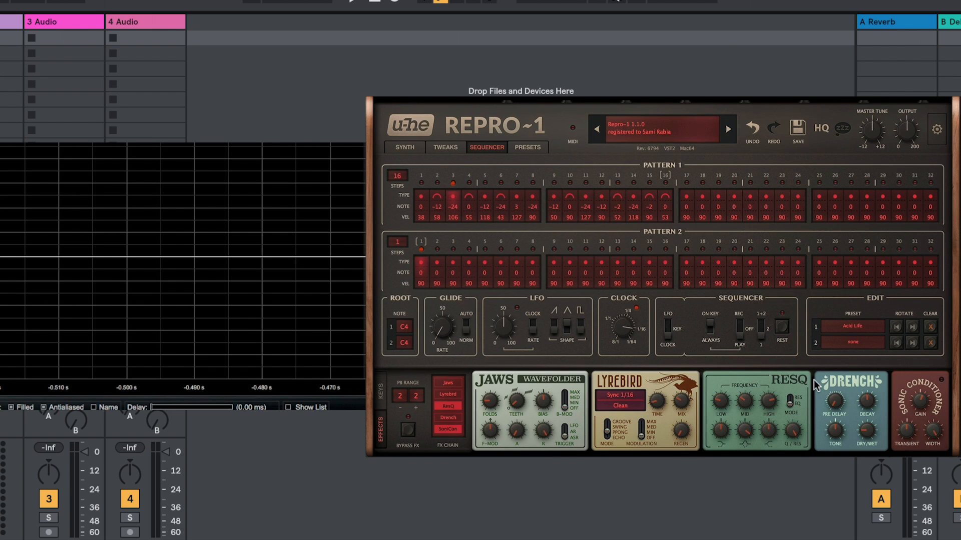
left_click(786, 396)
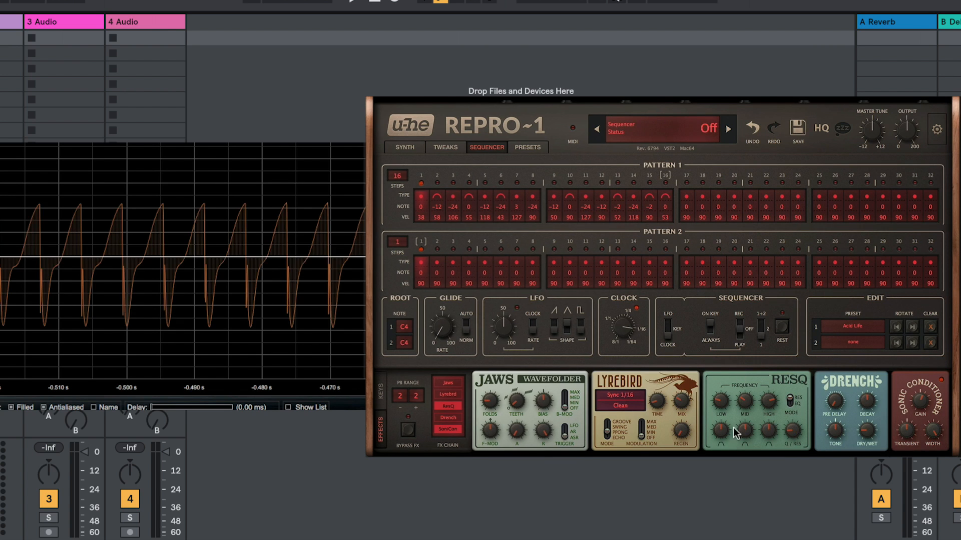
- Raise ResQ's mid volume, set its mid frequency to 66.00 and rebalance the bass and high volumes
left_click_drag(748, 431, 747, 371)
left_click_drag(740, 404, 748, 354)
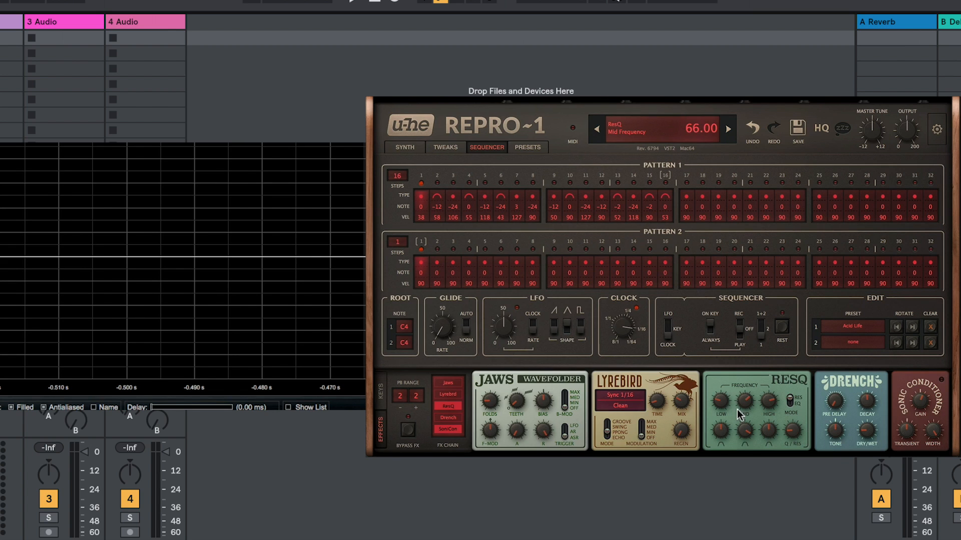
left_click_drag(718, 434, 718, 452)
left_click_drag(767, 435, 766, 423)
- Start the sequencer and set ResQ's mid frequency to 16.00 and Q/Resonance to 40.50
left_click(736, 338)
left_click_drag(740, 401, 740, 452)
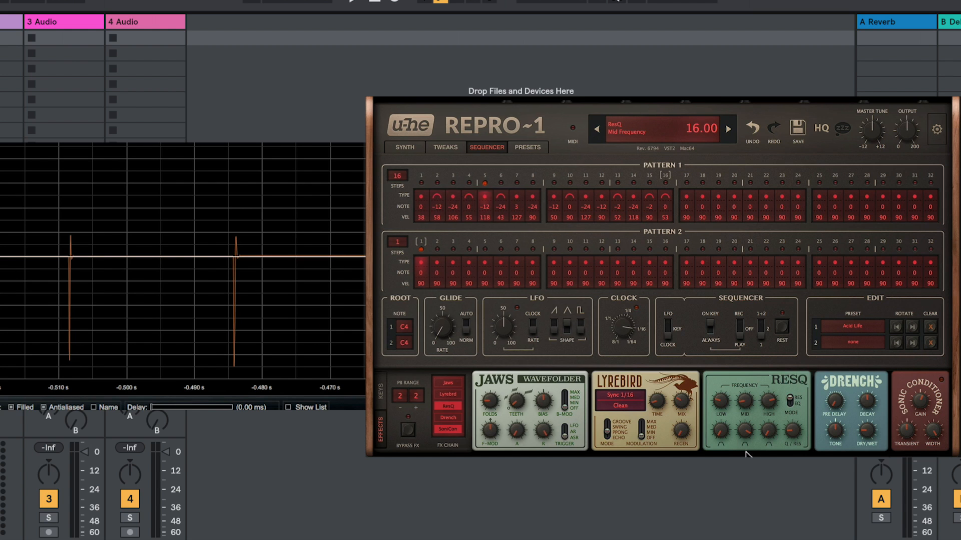
left_click_drag(786, 428, 784, 412)
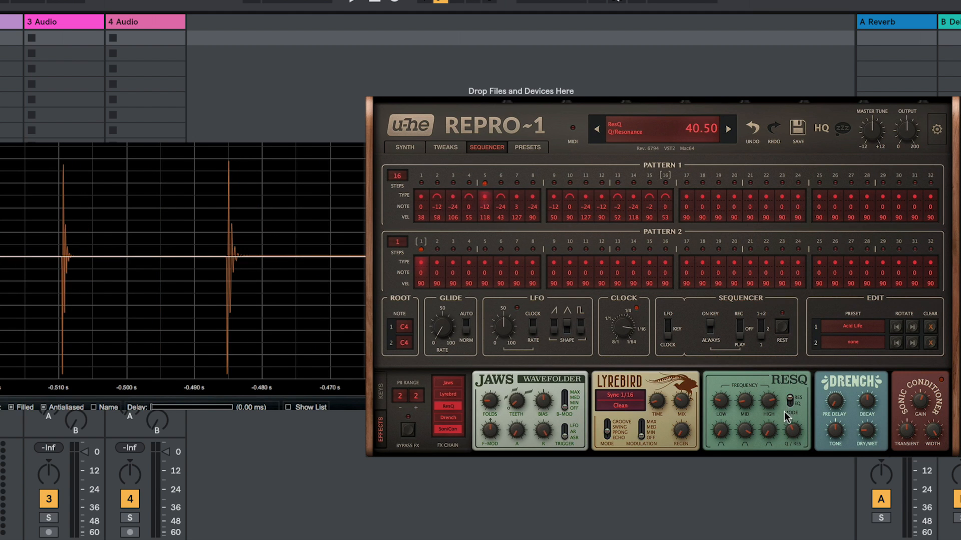
- Trim the Sonic Conditioner gain, and set ResQ's mid frequency to 14.00 and its Filter Envelope modulation depth to 32.00
left_click_drag(910, 401, 910, 405)
mouse_move(749, 401)
left_mouse_down()
mouse_move(747, 377)
mouse_move(749, 417)
mouse_move(760, 367)
mouse_move(760, 404)
mouse_move(756, 394)
left_mouse_up()
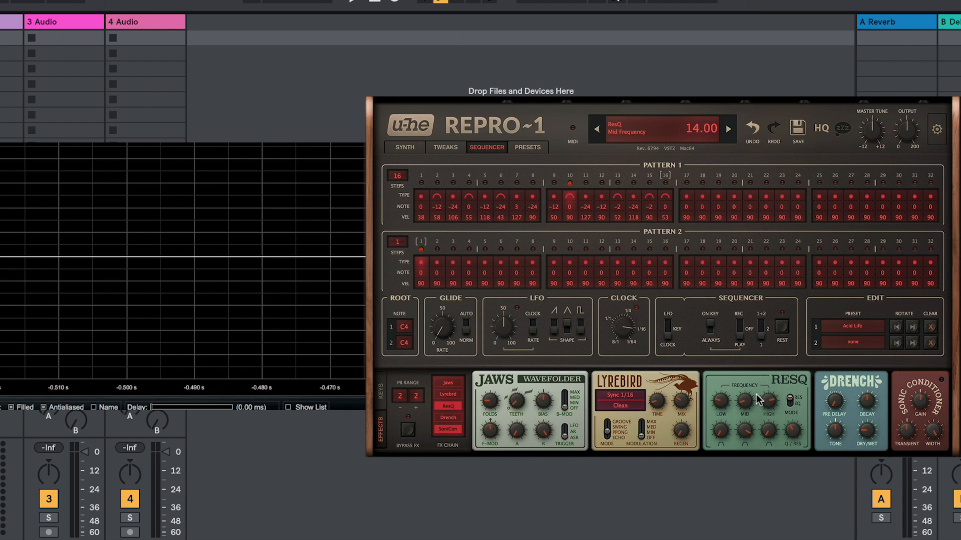
left_click(379, 398)
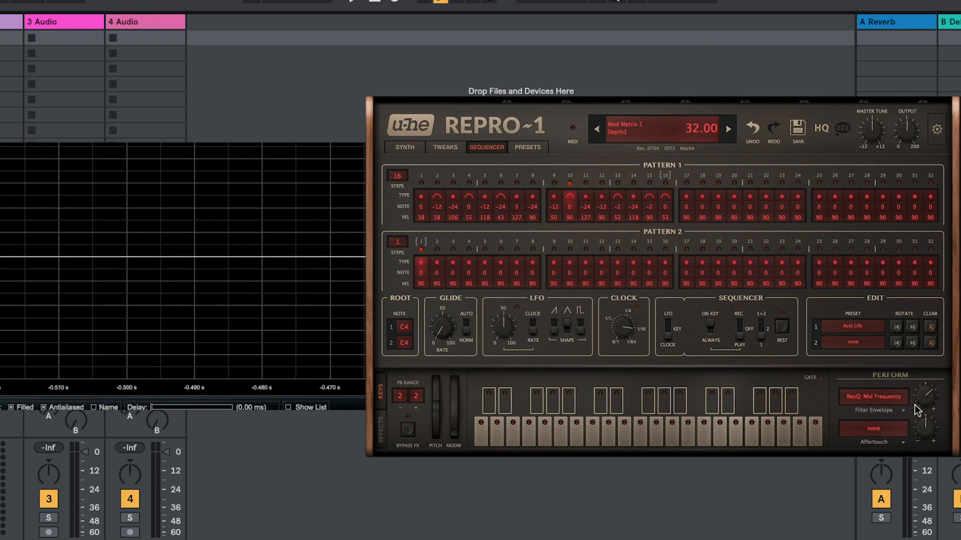
- Route the Mod Wheel to ResQ Mid Frequency in the second Perform slot at depth 70.00, and sweep the wheel up and down
left_click(868, 430)
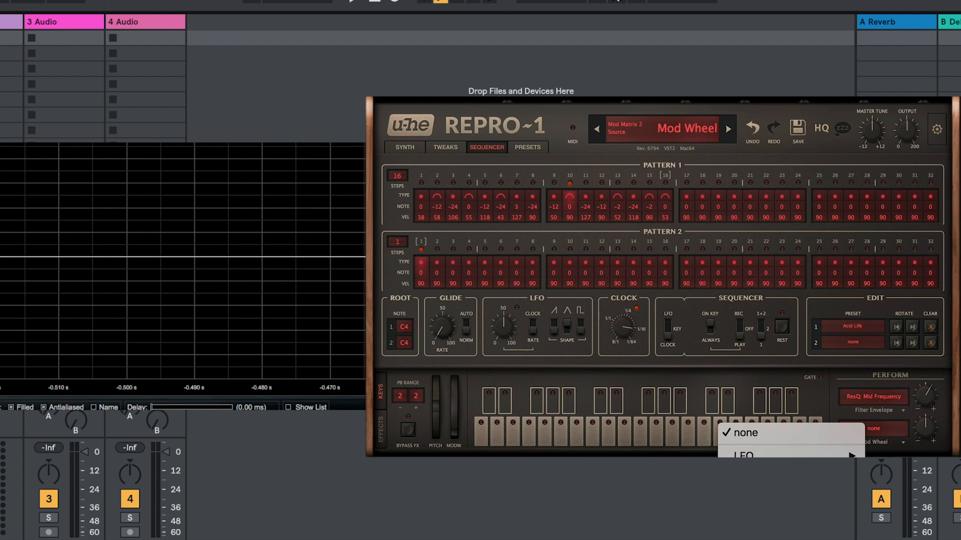
left_click(906, 500)
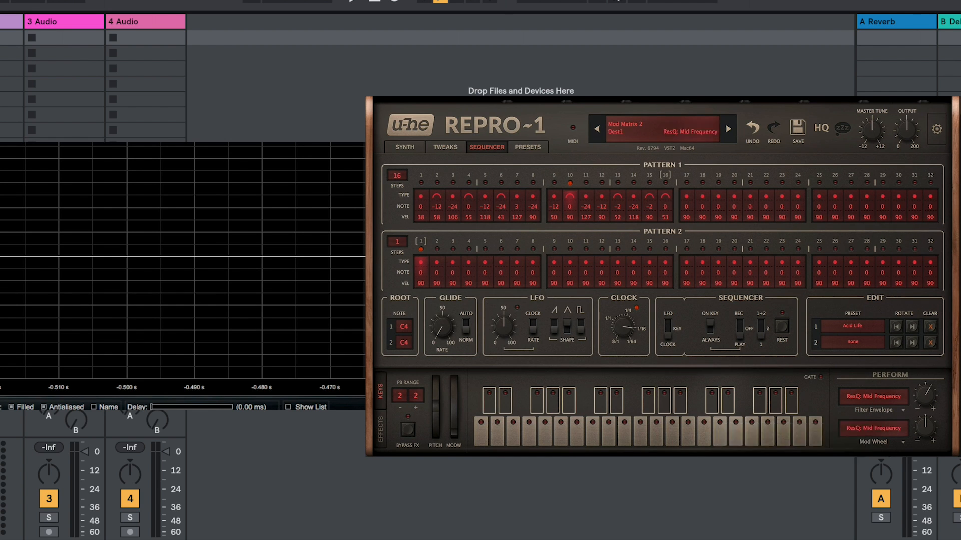
left_click_drag(928, 419, 922, 402)
left_click_drag(451, 408, 447, 308)
mouse_move(924, 428)
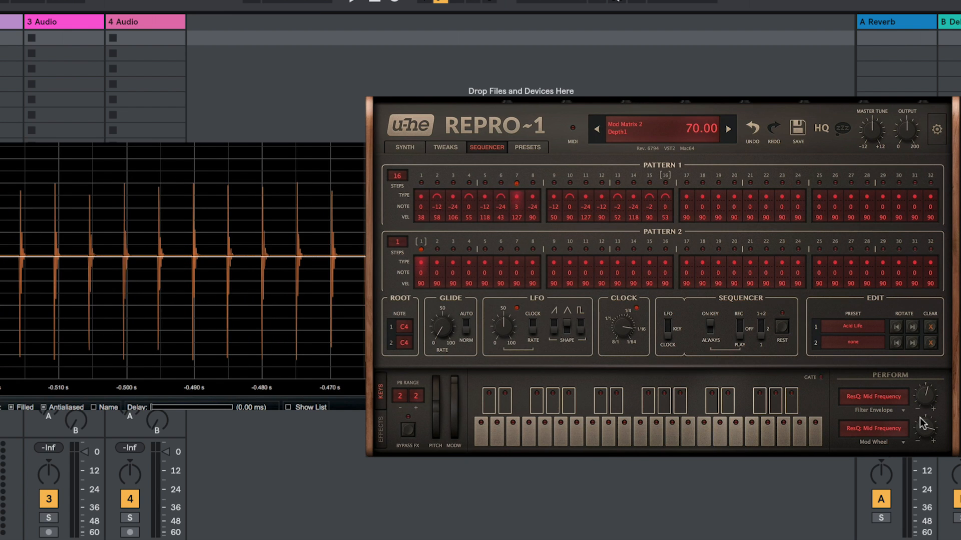
left_click_drag(451, 387, 455, 451)
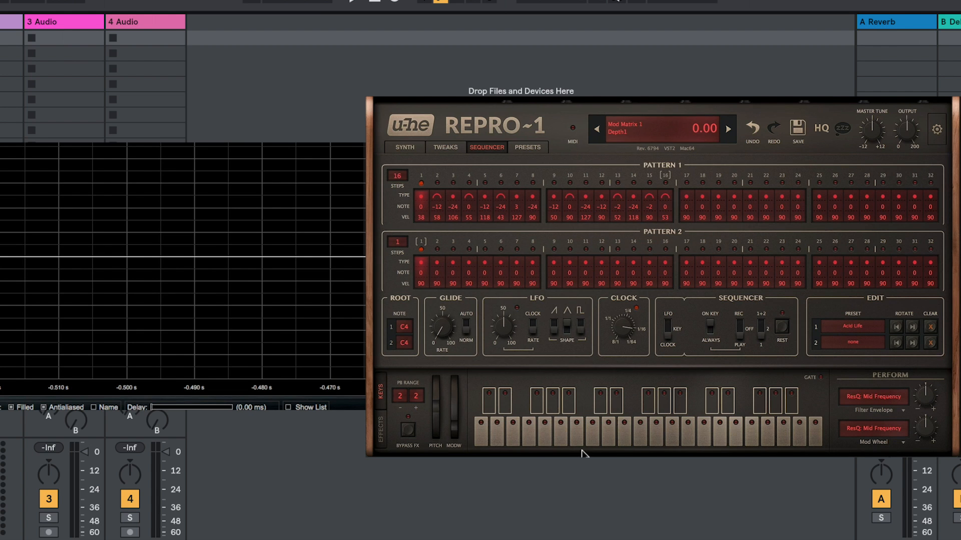
- Set ResQ's high volume to 38.50 and Q/Resonance to 98.00, and sweep its mid frequency upward
left_click(378, 421)
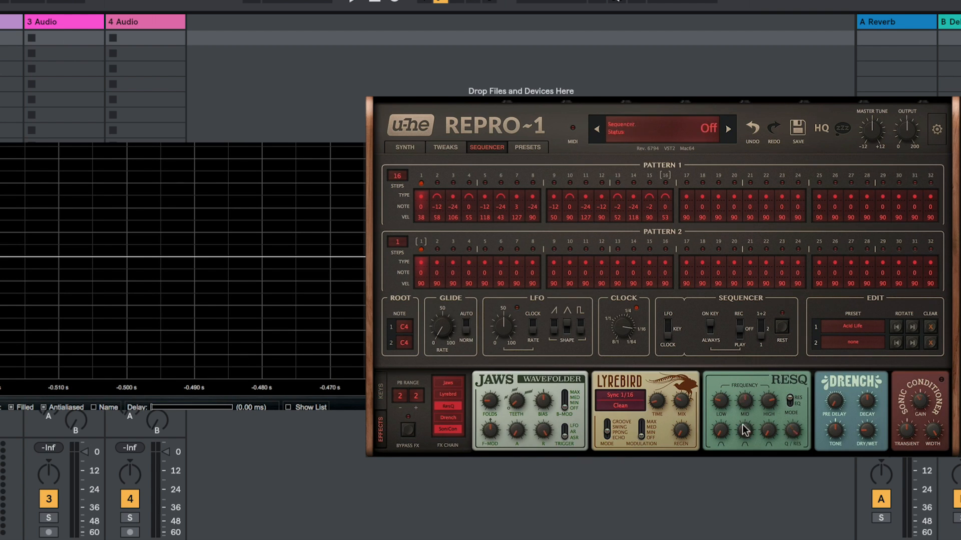
left_click_drag(762, 431, 764, 393)
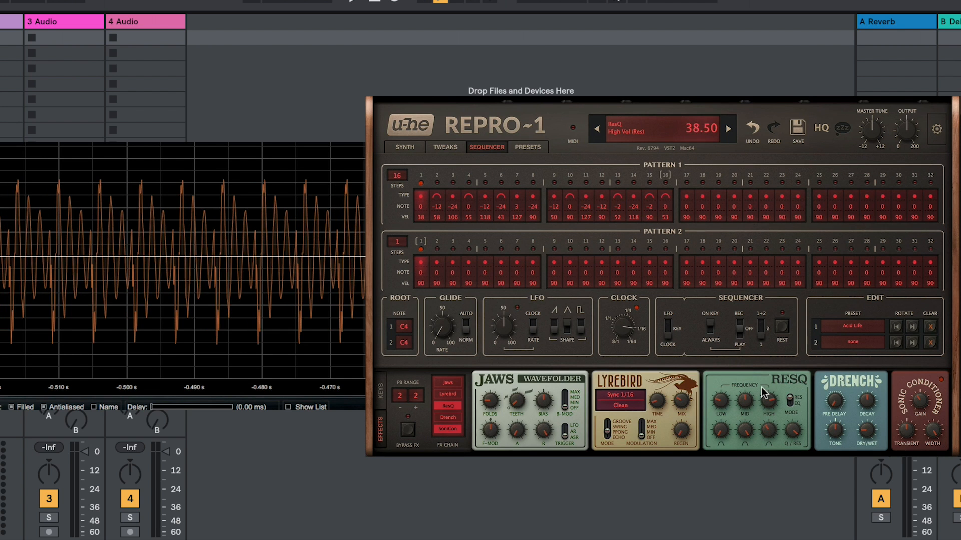
left_click_drag(722, 431, 789, 427)
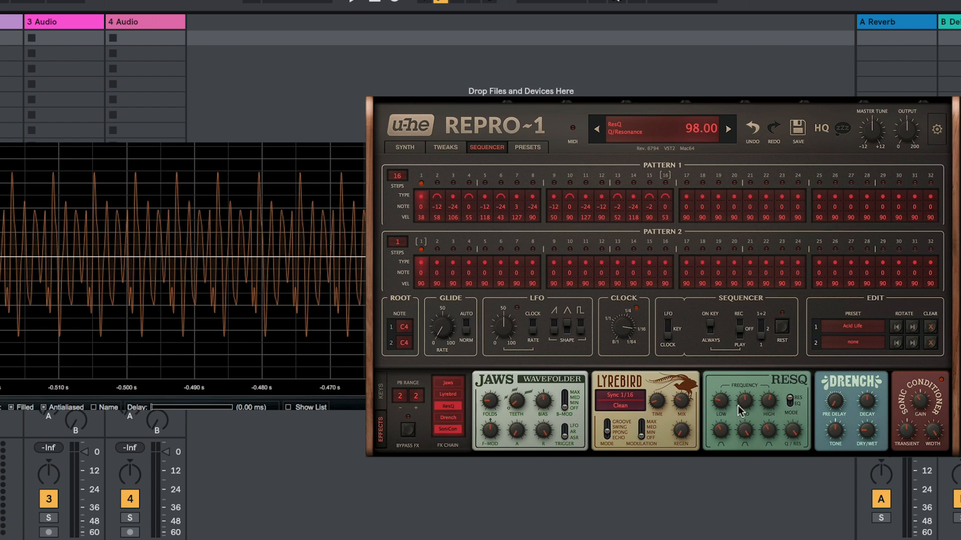
left_click_drag(738, 393, 739, 388)
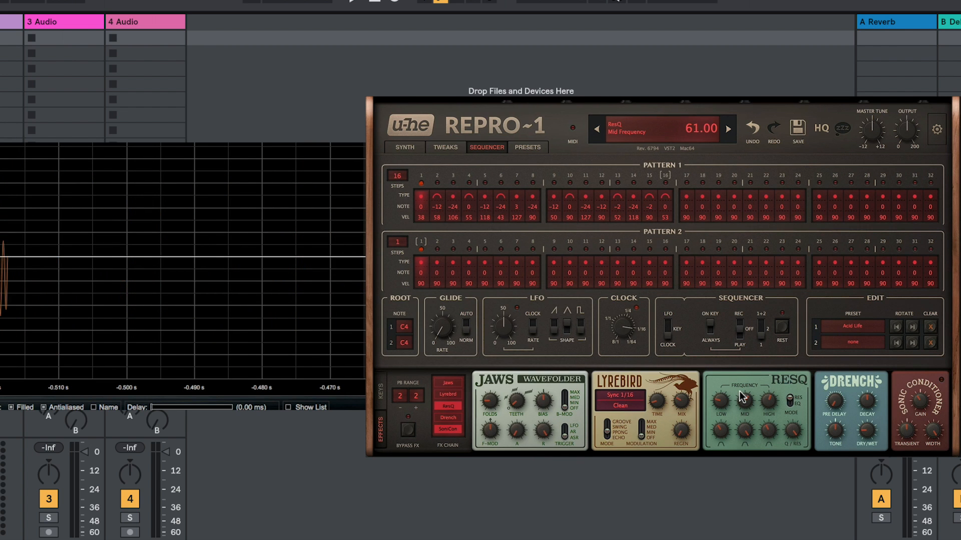
left_click_drag(739, 392, 745, 376)
left_click_drag(744, 417, 758, 400)
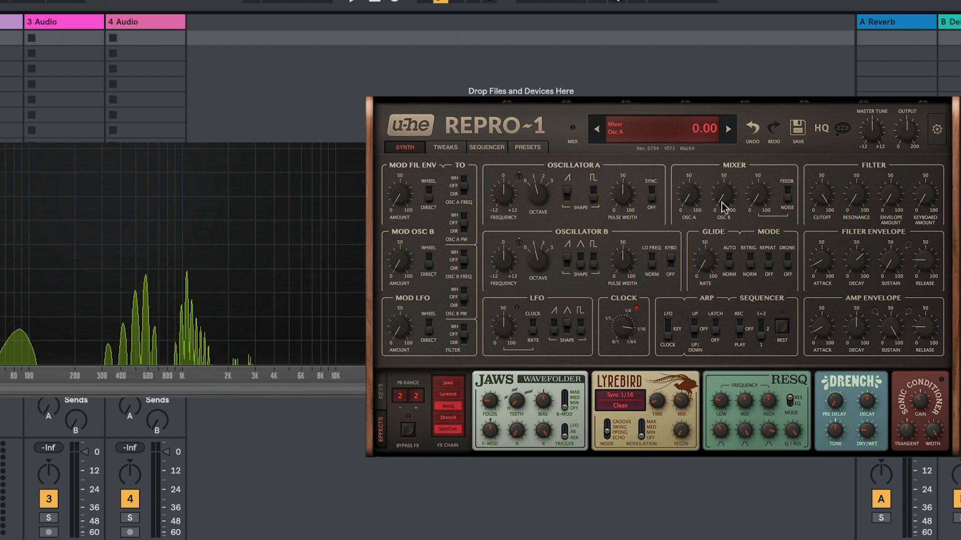
- Raise the mixer's noise level, set ResQ's Q/Resonance to 85.00 and vary its high frequency
left_click_drag(748, 199, 761, 110)
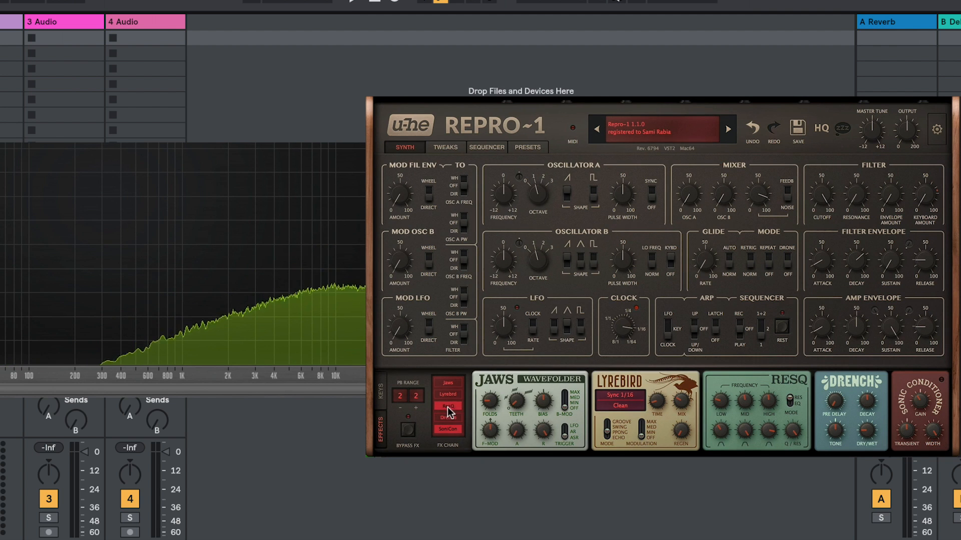
mouse_move(787, 431)
left_mouse_down()
mouse_move(788, 539)
mouse_move(777, 444)
left_mouse_up()
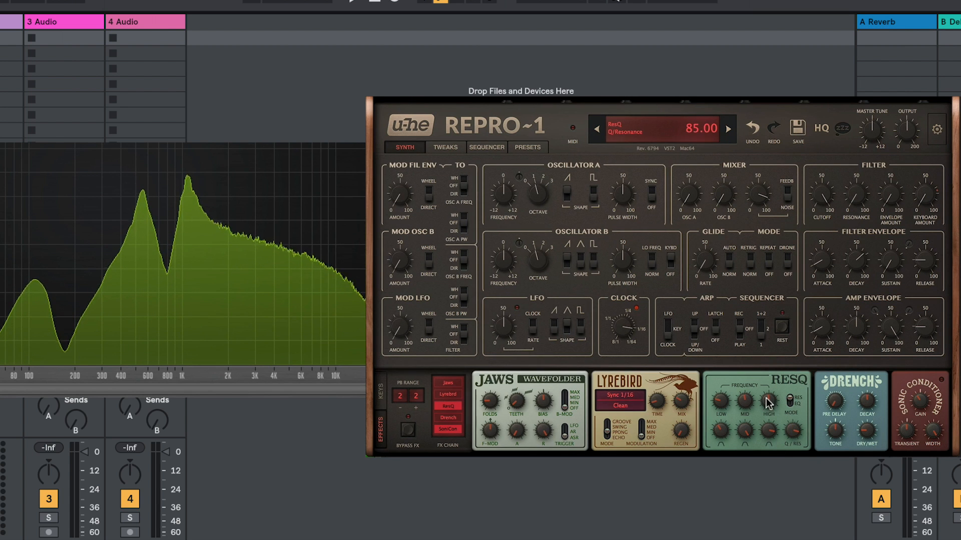
mouse_move(768, 389)
left_mouse_down()
mouse_move(724, 389)
mouse_move(728, 377)
mouse_move(714, 403)
mouse_move(716, 394)
mouse_move(719, 404)
mouse_move(758, 404)
left_mouse_up()
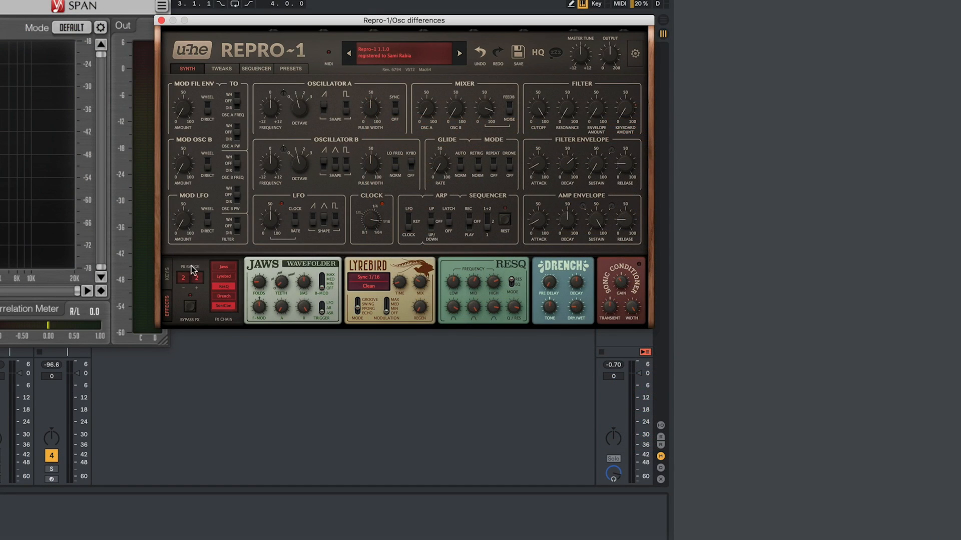
- Modulate ResQ's Mid and High Frequency with the LFO, using a High Frequency depth of 58.00 and an LFO frequency of 25.50
left_click(166, 274)
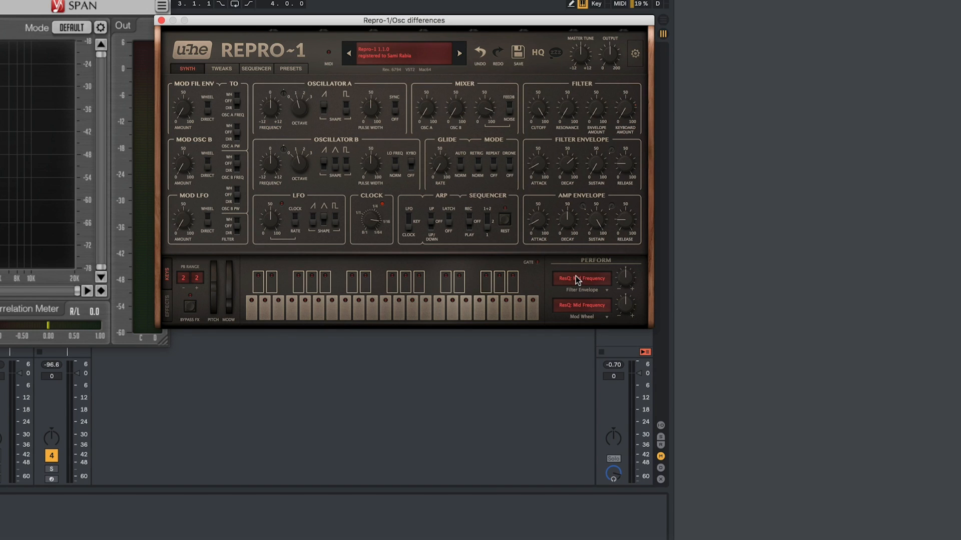
left_click(578, 307)
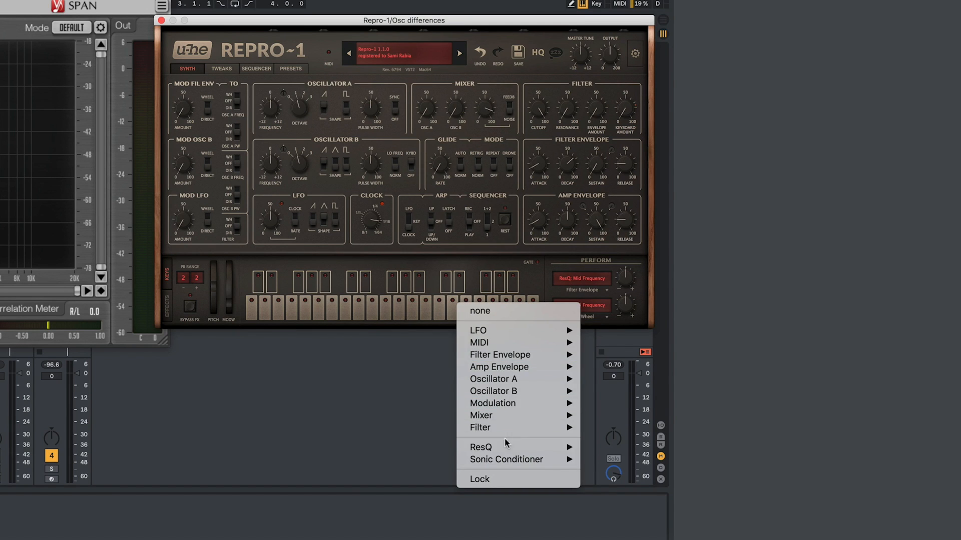
mouse_move(508, 447)
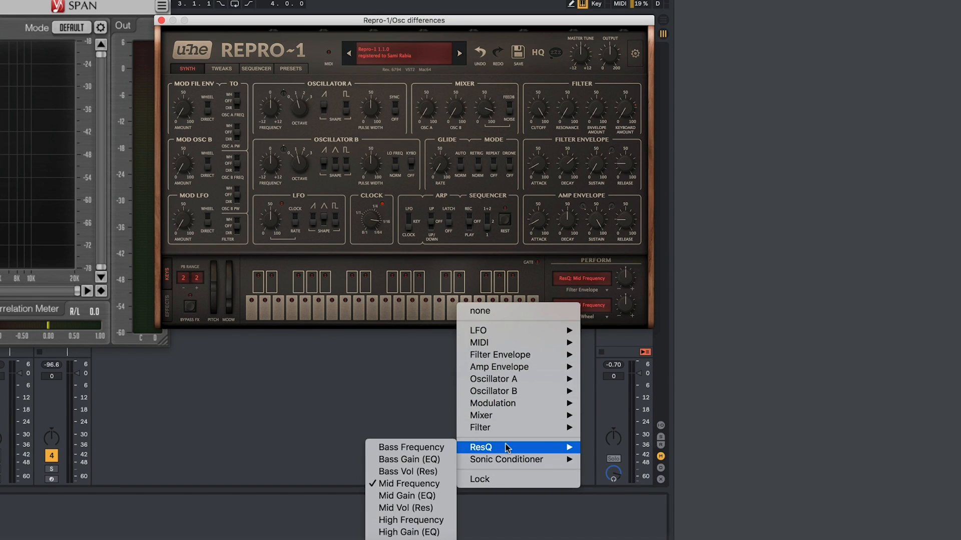
left_click(411, 520)
left_click(574, 321)
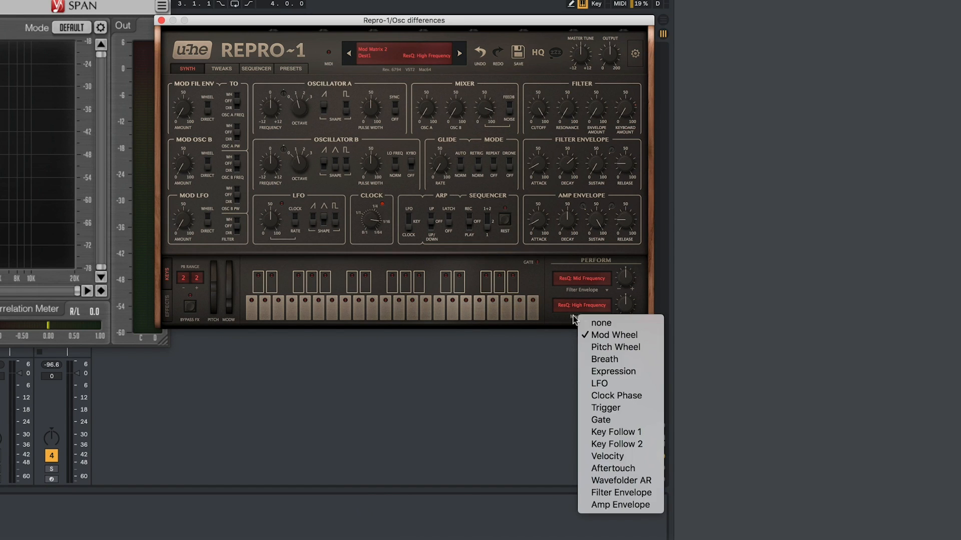
left_click(593, 384)
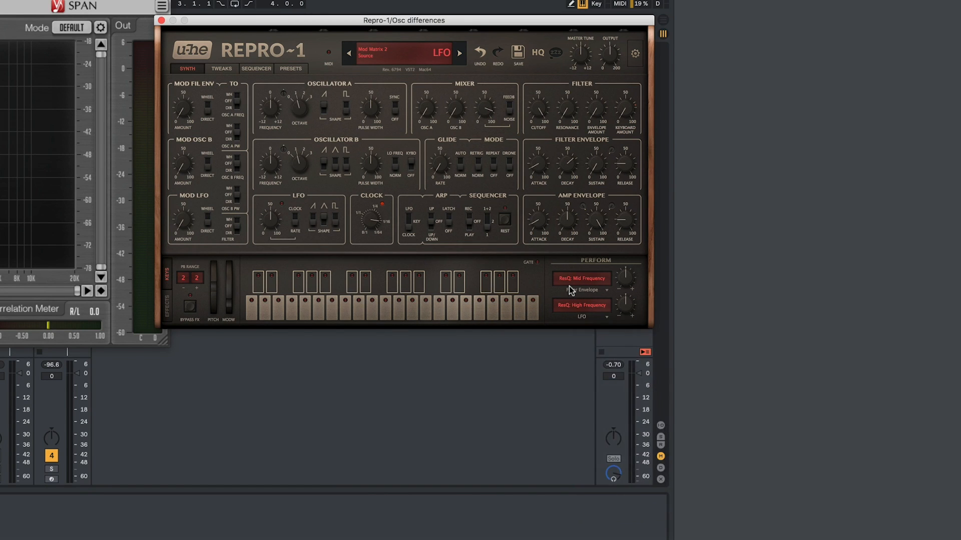
left_click(571, 290)
left_click(593, 358)
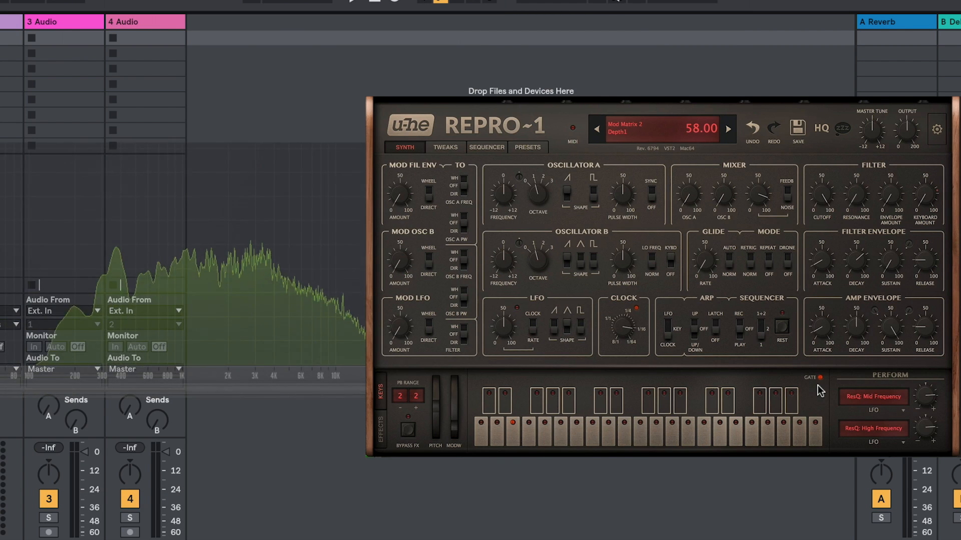
left_click_drag(502, 326, 503, 354)
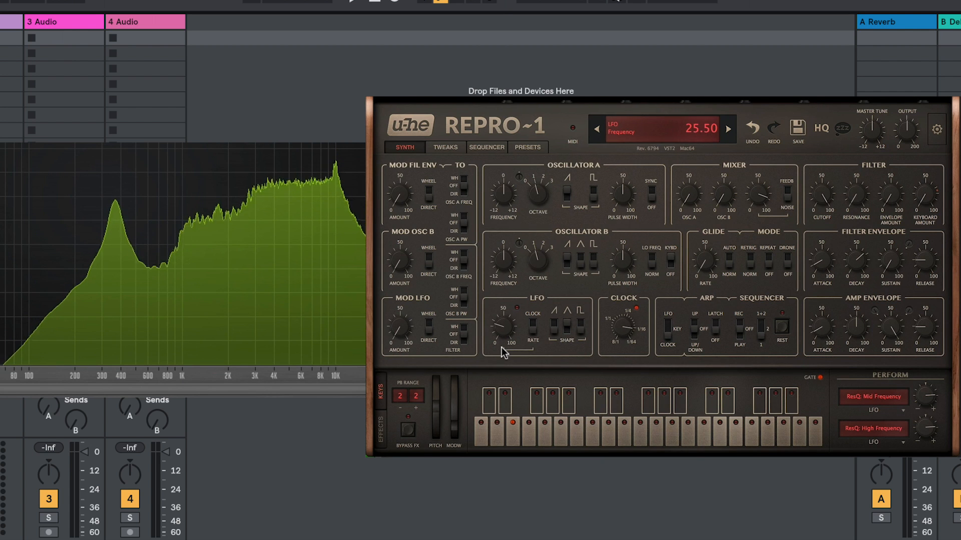
- Raise oscillator A and reduce the noise in the mixer, and set the sequencer to Play
left_click_drag(686, 190, 731, 161)
left_click_drag(746, 194, 747, 239)
left_click(736, 340)
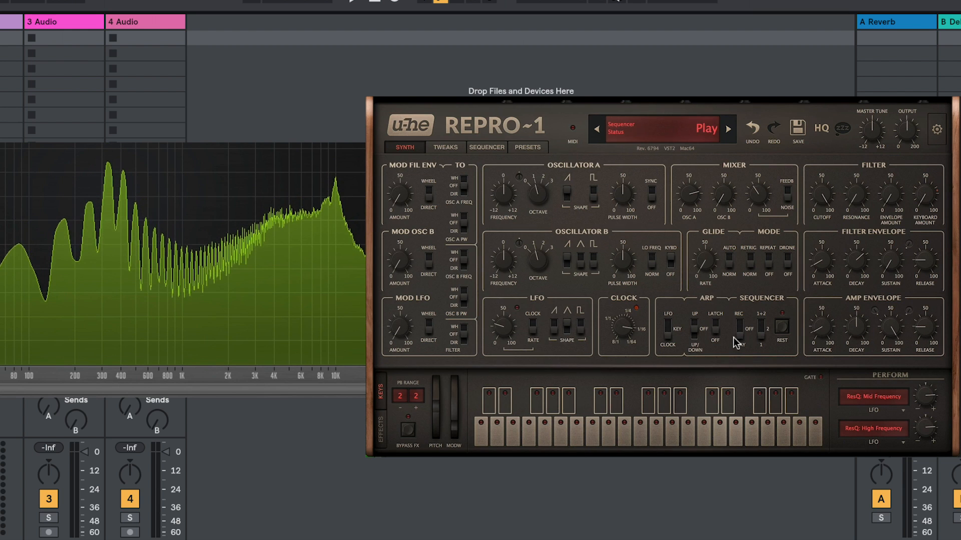
left_click_drag(744, 194, 751, 208)
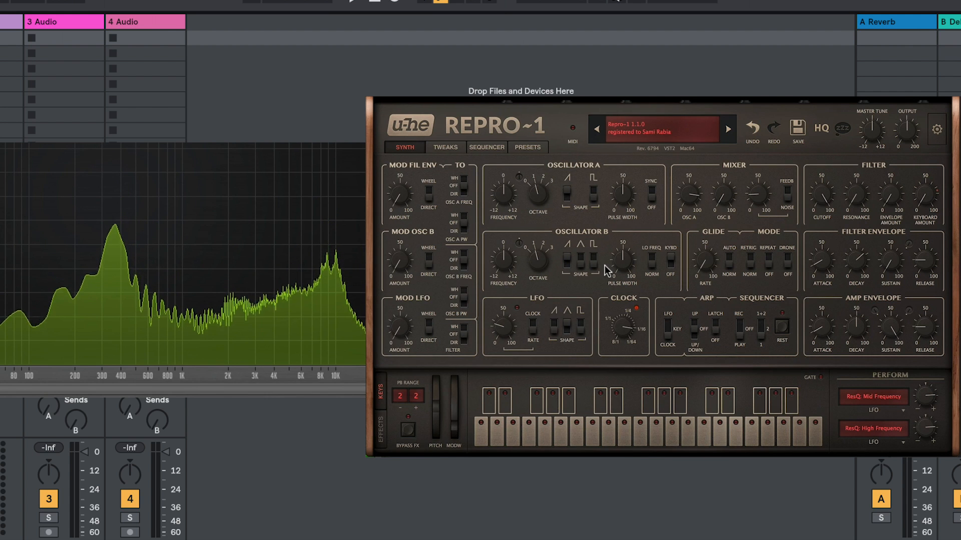
- Invert the LFO modulation of ResQ's High Frequency to a depth of -48.00 and readjust ResQ's high frequency
left_click(381, 427)
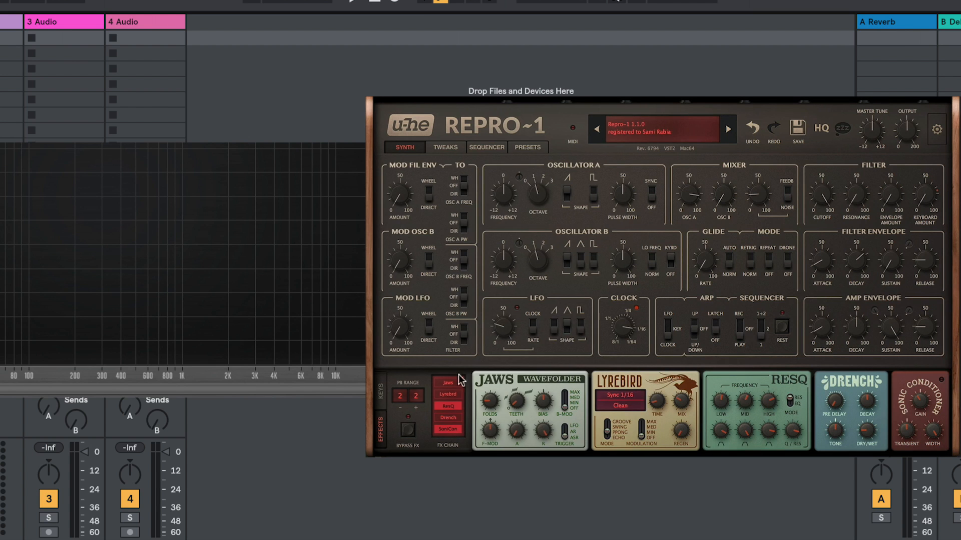
left_click(382, 396)
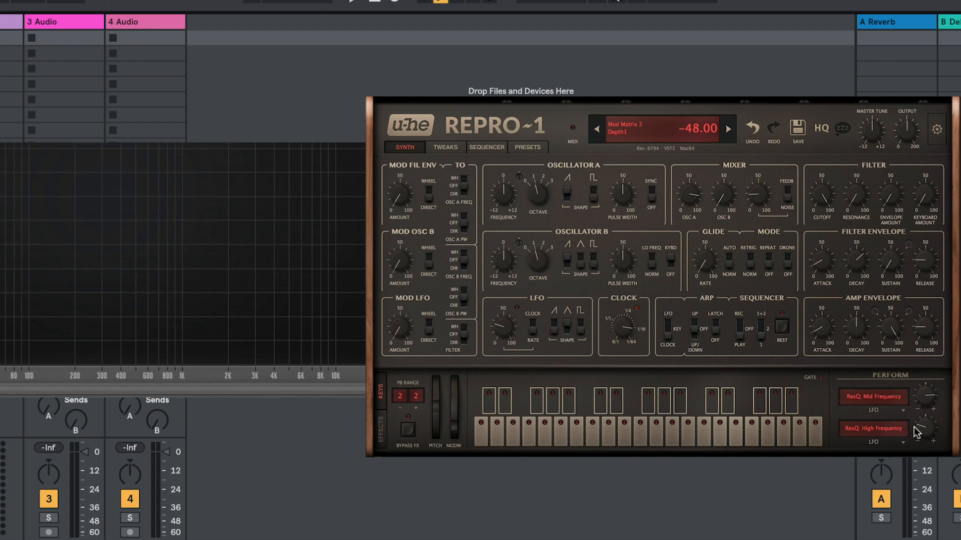
left_click(381, 428)
mouse_move(759, 405)
left_mouse_down()
mouse_move(761, 429)
mouse_move(743, 409)
left_mouse_up()
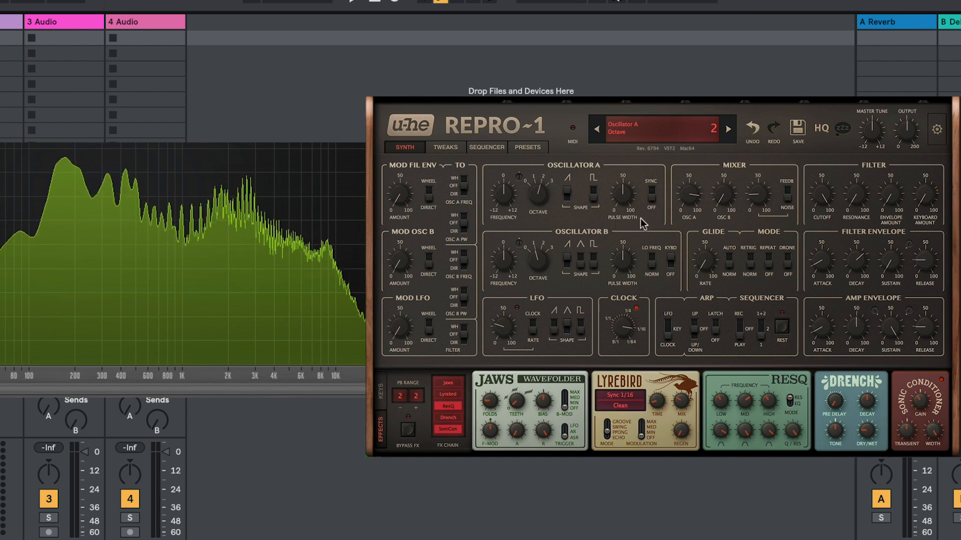
- Raise oscillator B in the mixer and route it directly to oscillator A's frequency with amount 62.00, raising oscillator A's octave
left_click_drag(721, 201, 727, 162)
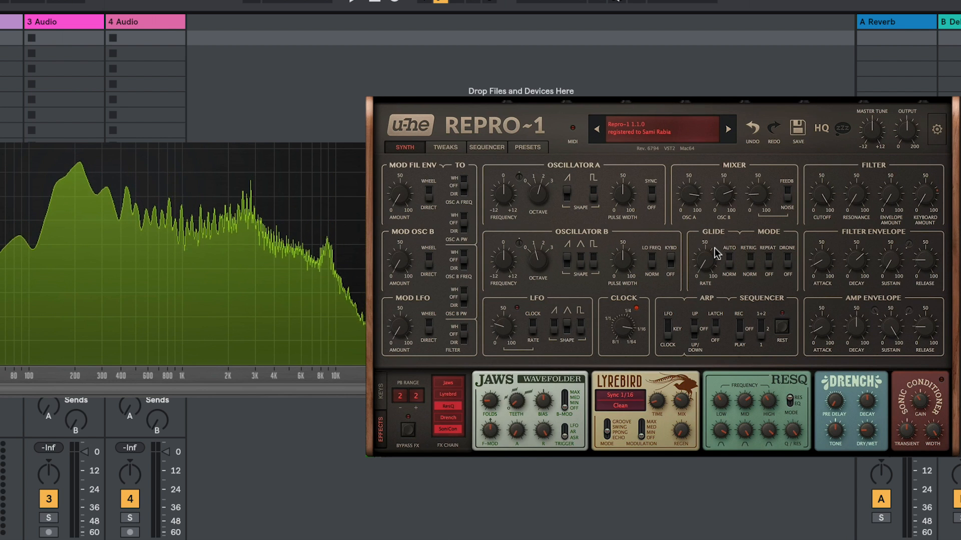
left_click(646, 189)
left_click_drag(399, 253, 404, 202)
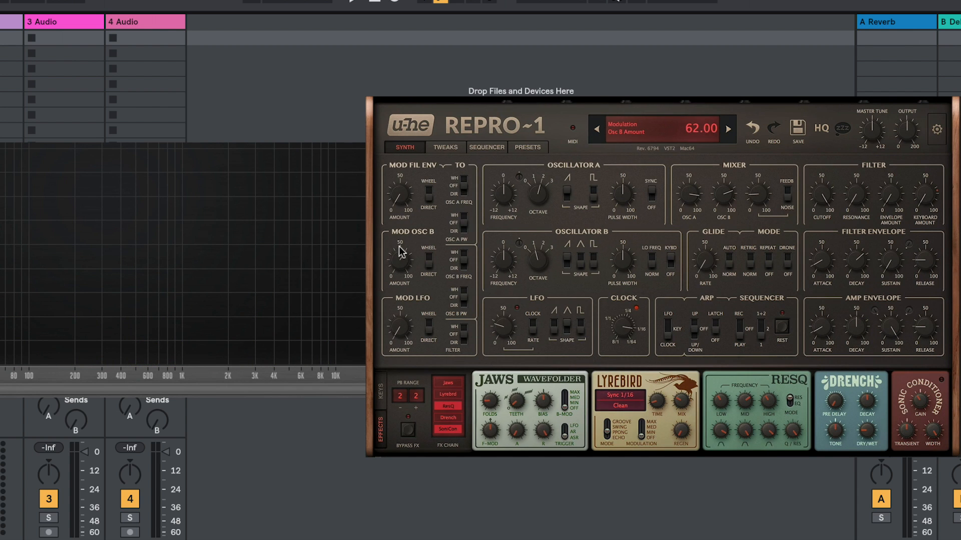
left_click(456, 193)
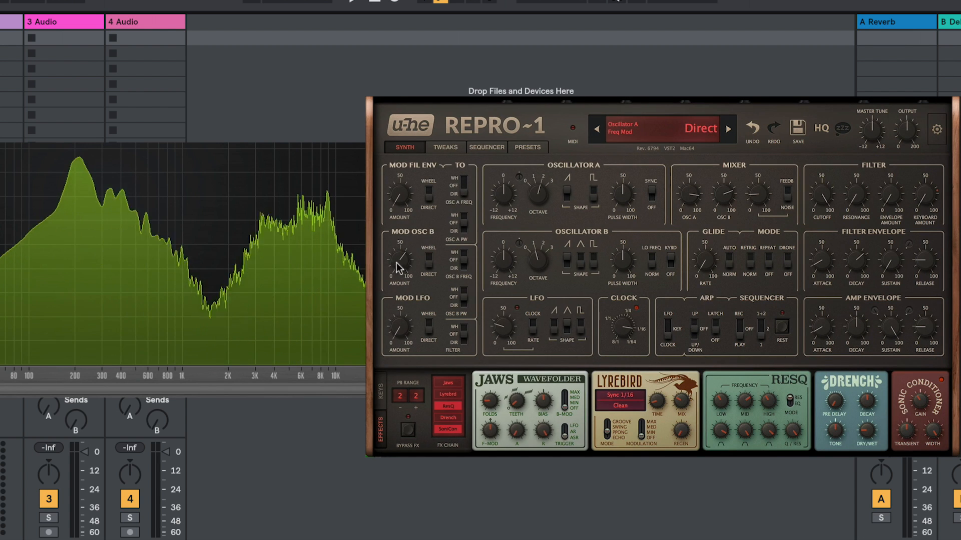
left_click_drag(534, 198, 534, 160)
left_click_drag(671, 190, 672, 194)
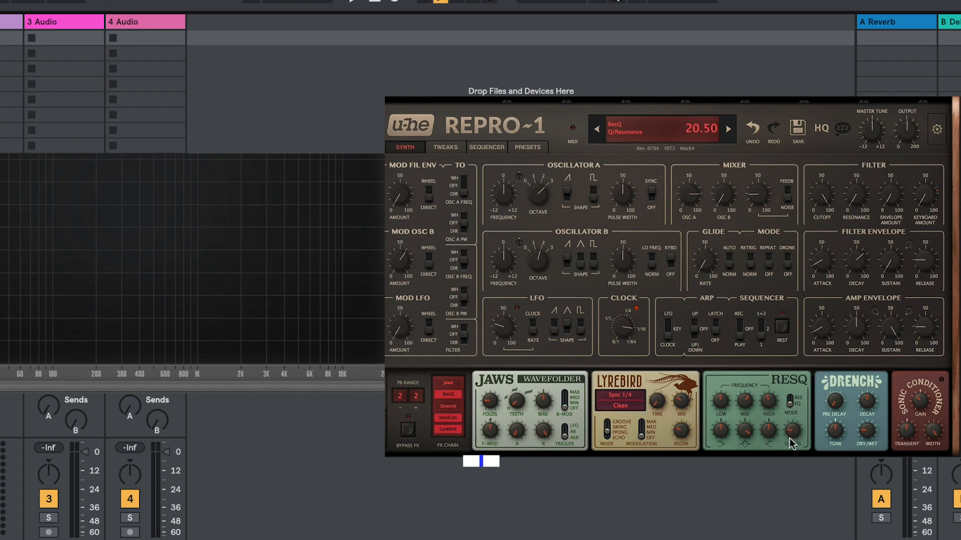
- Cut ResQ's EQ mid gain to -18.0 dB, and raise the mixer's noise while setting oscillator A to 0.00
left_click_drag(742, 429, 741, 466)
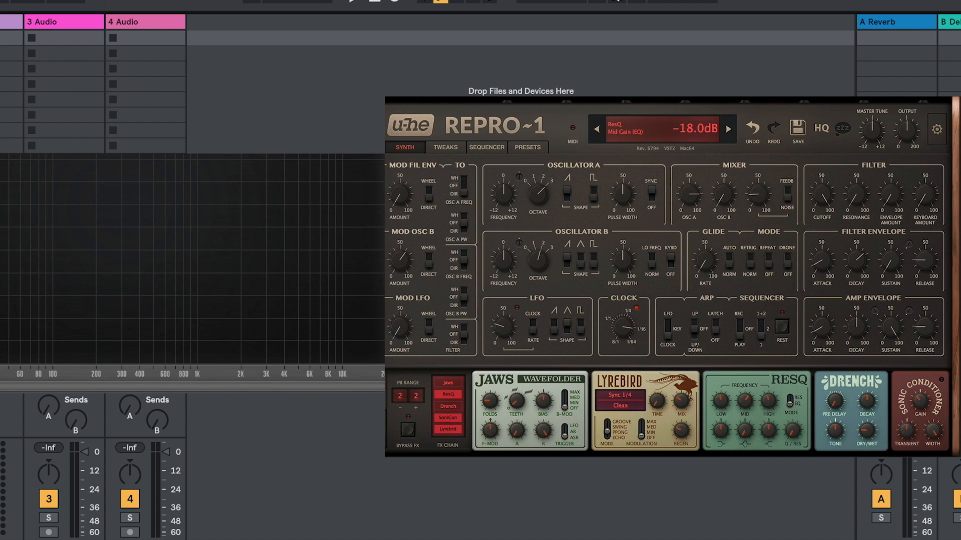
left_click_drag(755, 196, 757, 161)
left_click_drag(678, 186, 690, 307)
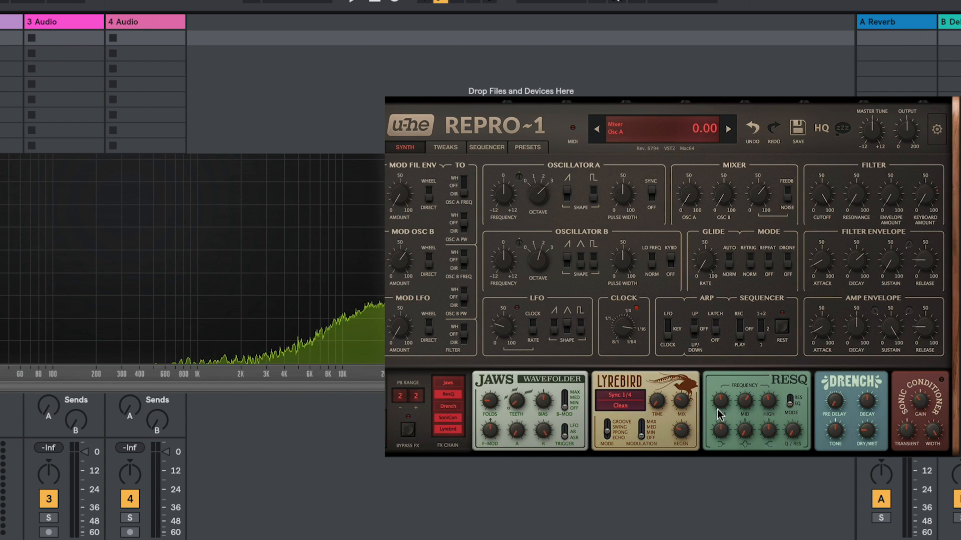
- Set ResQ's bass frequency to 25.00 and bass gain to 0.00 dB, and reset its high frequency and high gain
left_click_drag(718, 398, 715, 405)
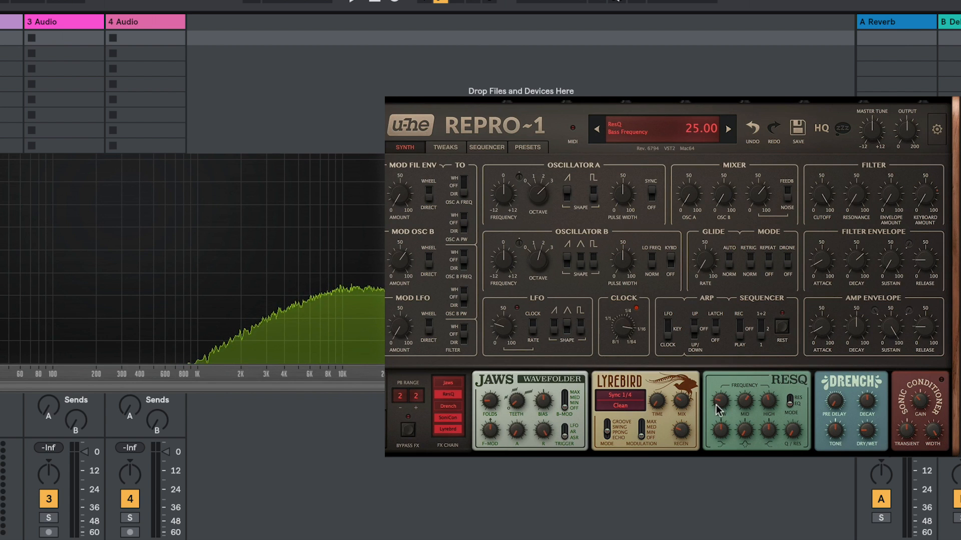
double_click(768, 403)
left_click(765, 431)
left_click(718, 433)
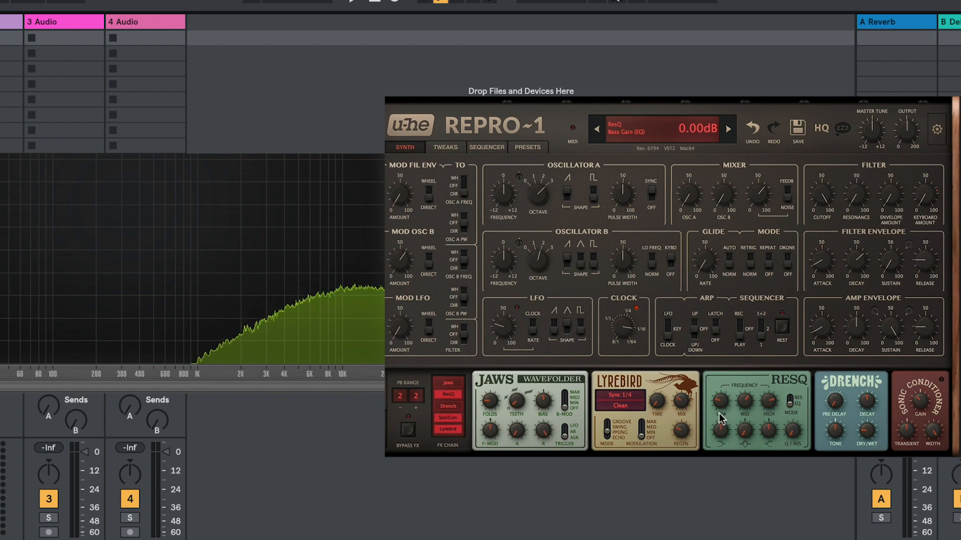
- Raise the Sonic Conditioner gain to 8.80 dB, turn the sequencer off and set ResQ's mid frequency to 55.00
left_click_drag(921, 400, 920, 370)
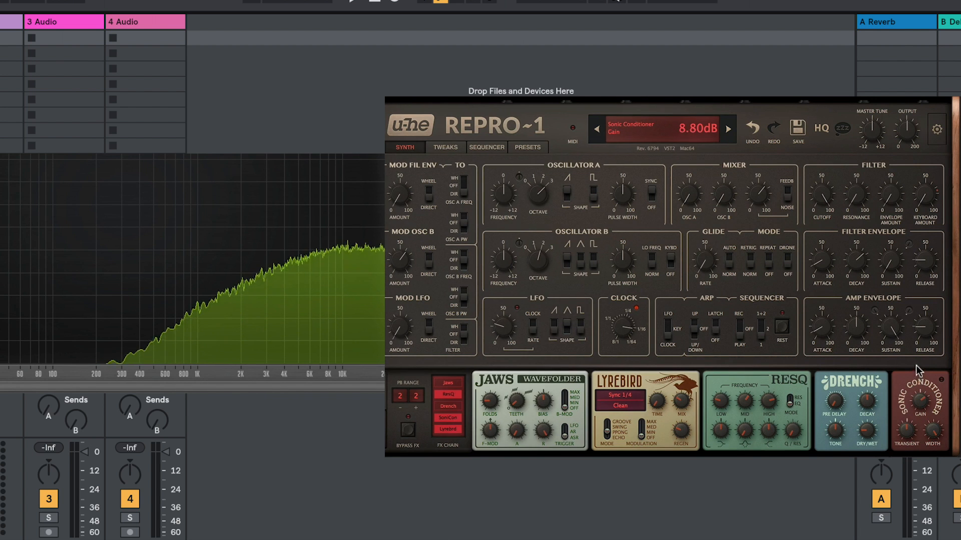
left_click(741, 329)
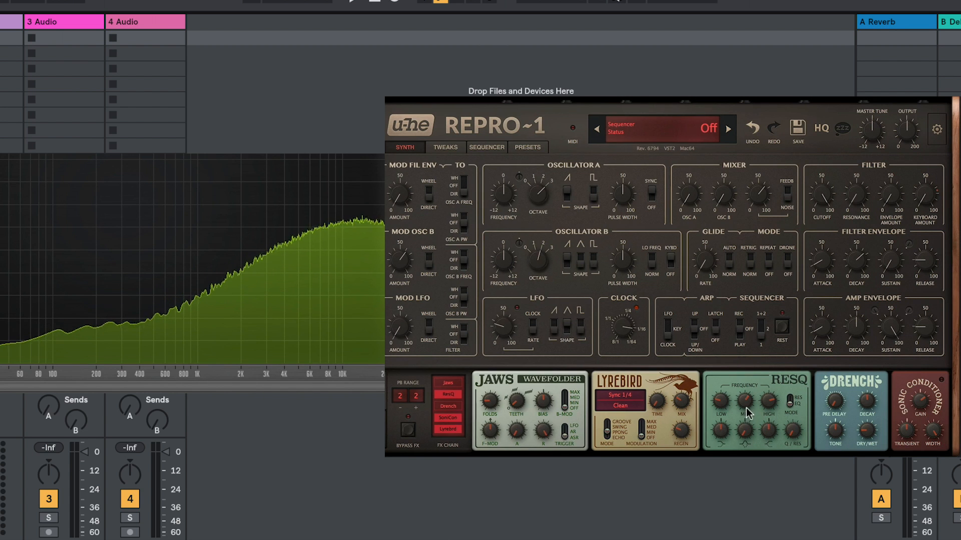
left_click_drag(749, 413, 744, 431)
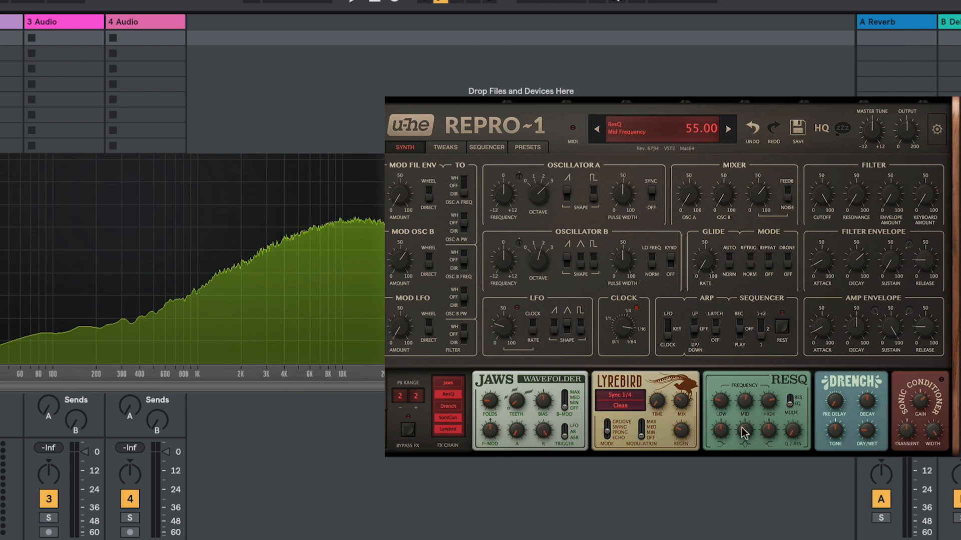
- Raise ResQ's Q/Resonance and mid frequency, and bring Q/Resonance back down
left_click_drag(791, 439, 803, 331)
left_click_drag(745, 401, 744, 386)
left_click_drag(789, 433, 789, 532)
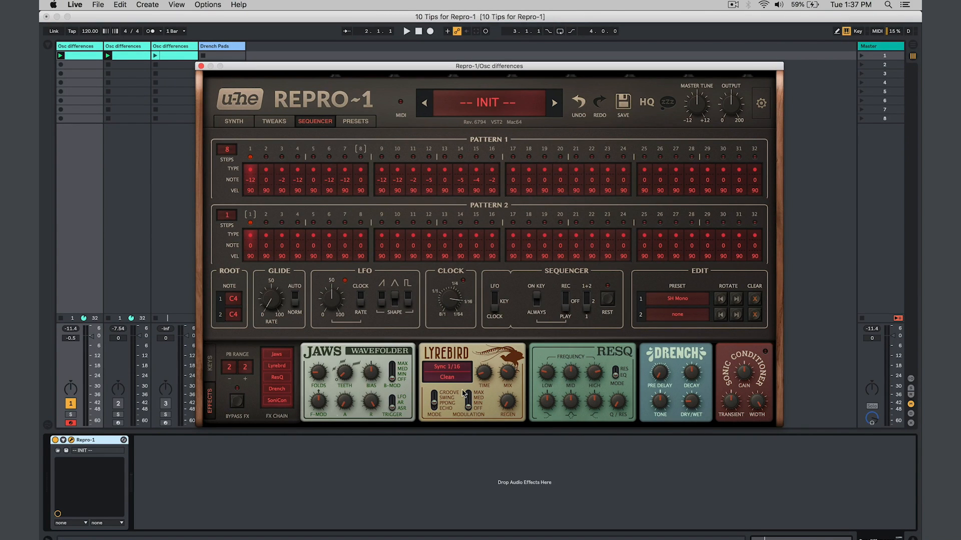
- Enable ResQ in the effects chain in Res mode, setting its bass volume to 6.00 and high frequency to 68.50
left_click(275, 379)
left_click(616, 372)
left_click_drag(546, 398, 545, 446)
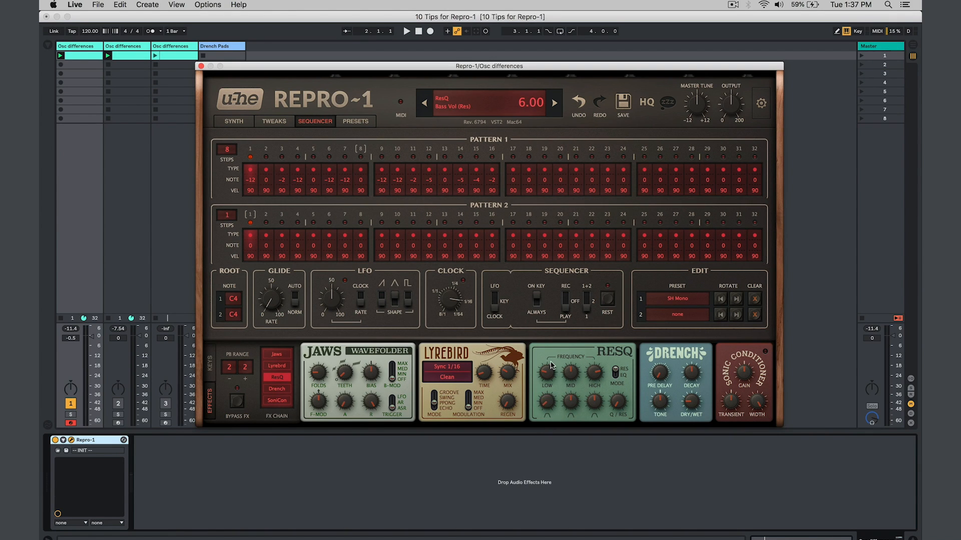
left_click_drag(562, 371, 591, 382)
- Set the source of both Perform modulation slots to Filter Envelope
left_click(210, 363)
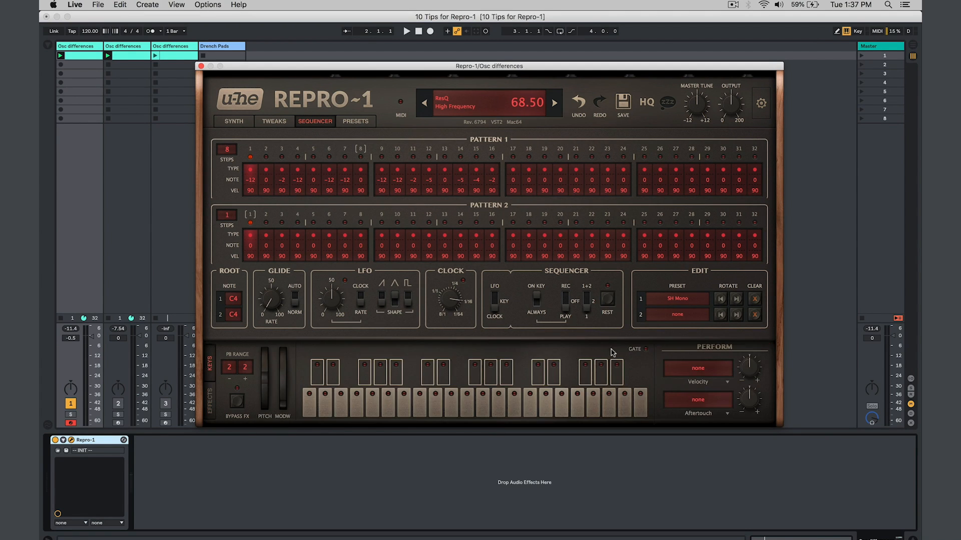
left_click(690, 383)
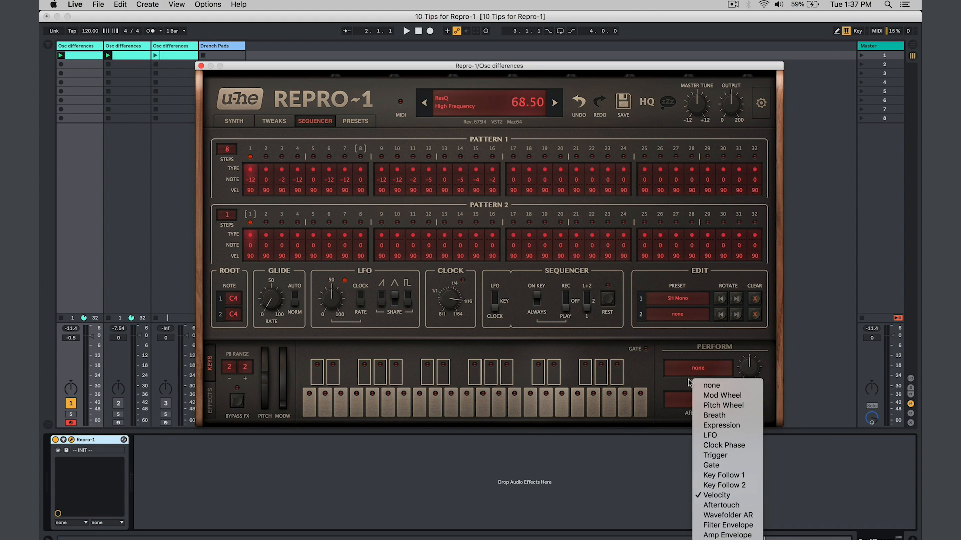
left_click(700, 525)
left_click(696, 415)
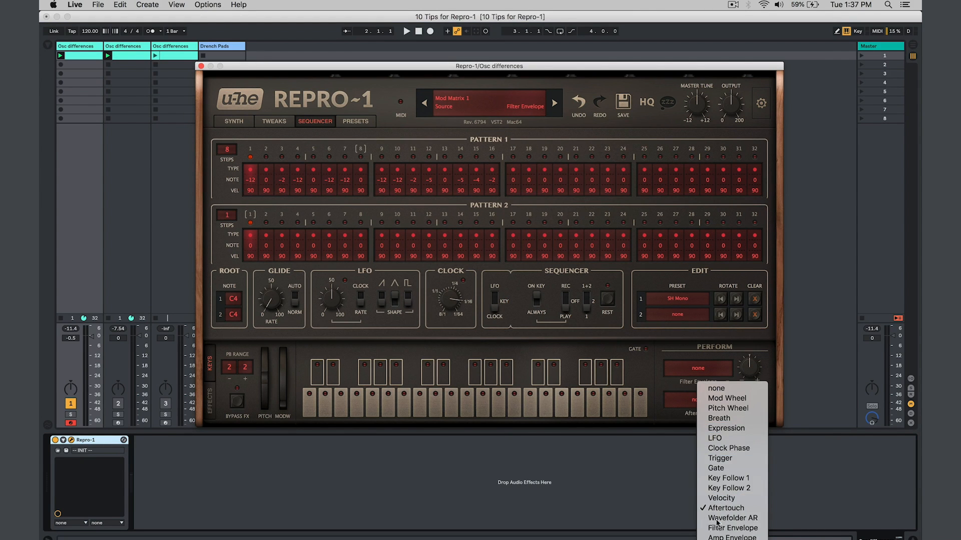
left_click(701, 523)
- Assign the first Perform slot to ResQ's High Frequency with a depth of 66.00
left_click(694, 372)
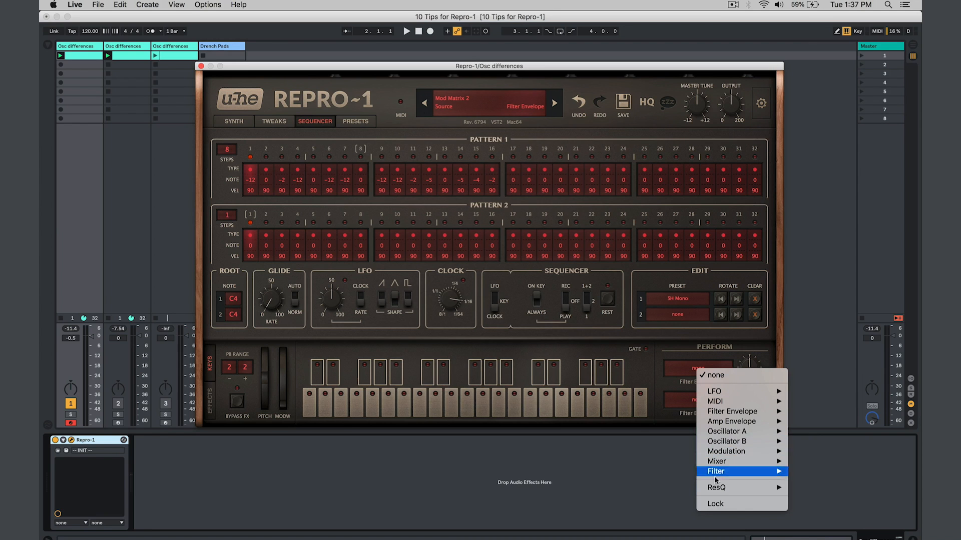
mouse_move(716, 489)
left_click(825, 508)
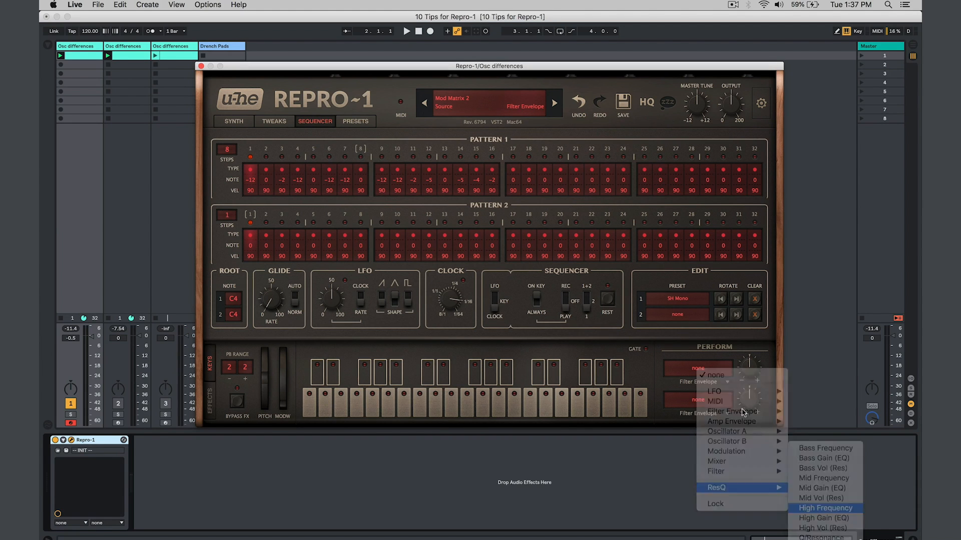
left_click_drag(746, 364, 746, 358)
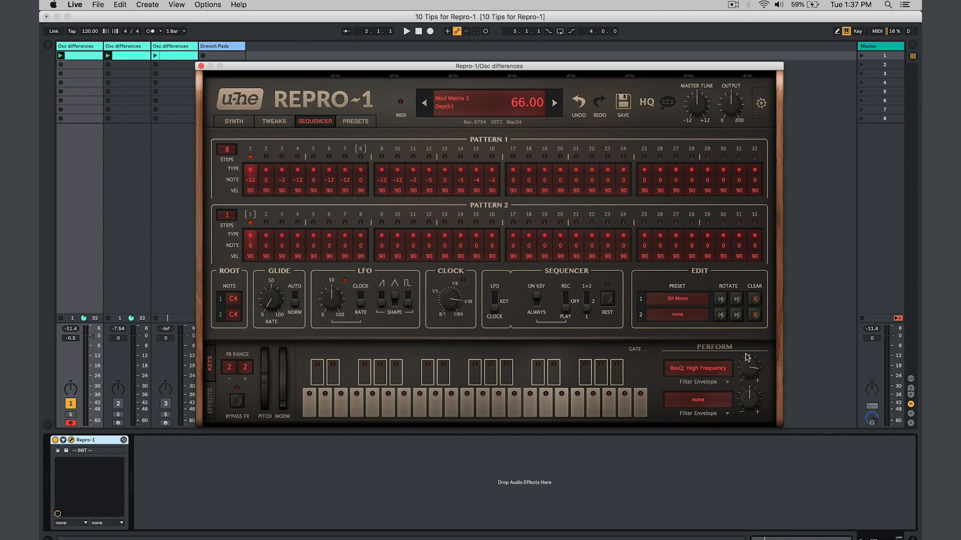
- Lower the filter envelope's sustain to minimum and adjust its decay
left_click(242, 121)
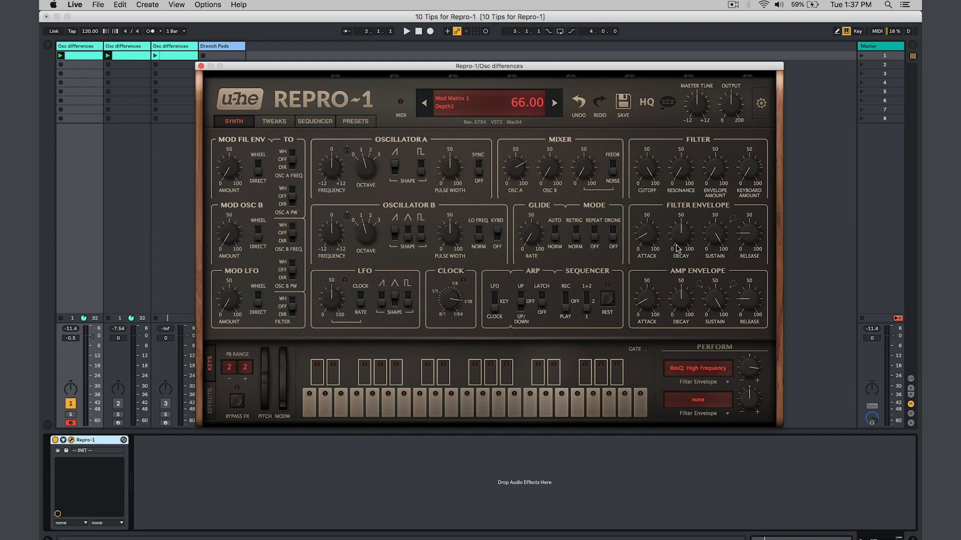
left_click_drag(710, 231, 674, 341)
left_click_drag(674, 235, 676, 223)
- Play the sequence with the effects shown, lowering ResQ's mid volume and adjusting its Q/Resonance
left_click(210, 399)
key("space")
left_click_drag(572, 399, 570, 425)
left_click_drag(614, 401, 597, 418)
- Raise the filter envelope's release and set the amp envelope's release to 43.00
left_click_drag(742, 304, 743, 296)
left_click_drag(746, 241, 745, 205)
left_click_drag(746, 299, 746, 283)
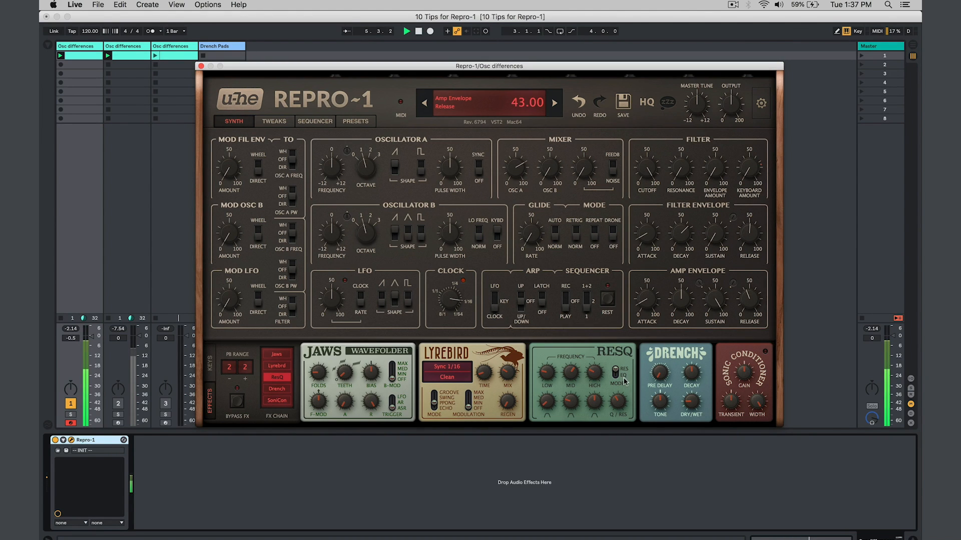
- Adjust the Sonic Conditioner gain, set ResQ's Q/Resonance to 54.00 and mid volume to 34.50, and stop playback
left_click_drag(591, 374, 615, 391)
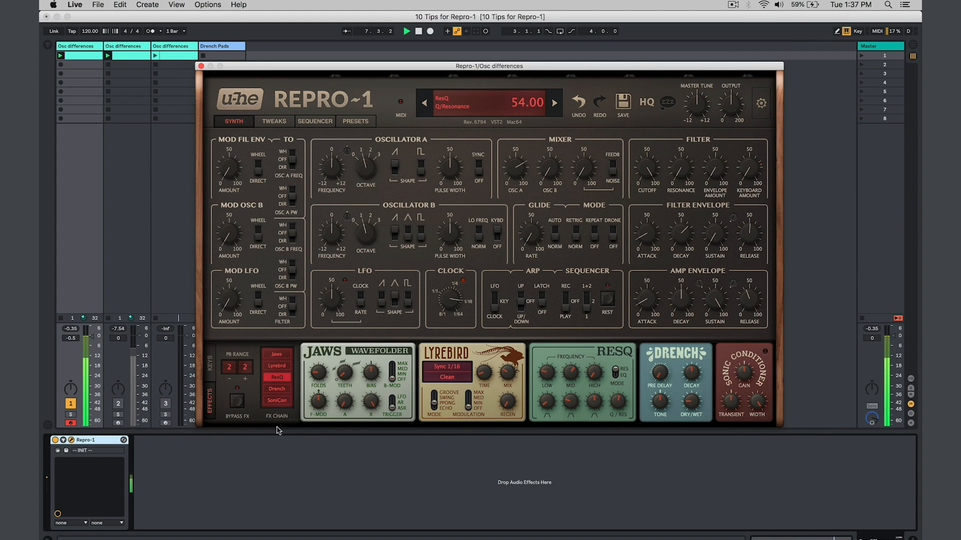
left_click_drag(738, 374, 735, 393)
left_click_drag(617, 408, 596, 390)
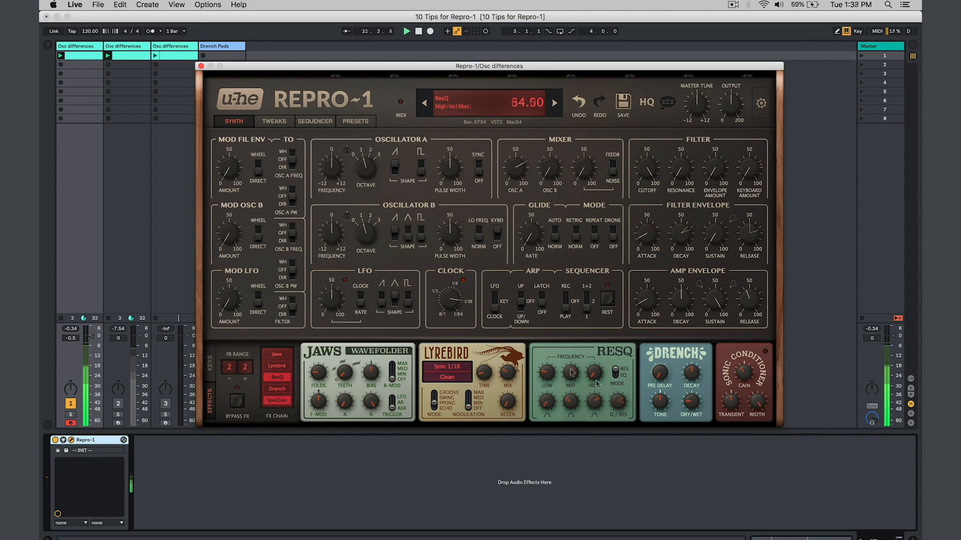
key("space")
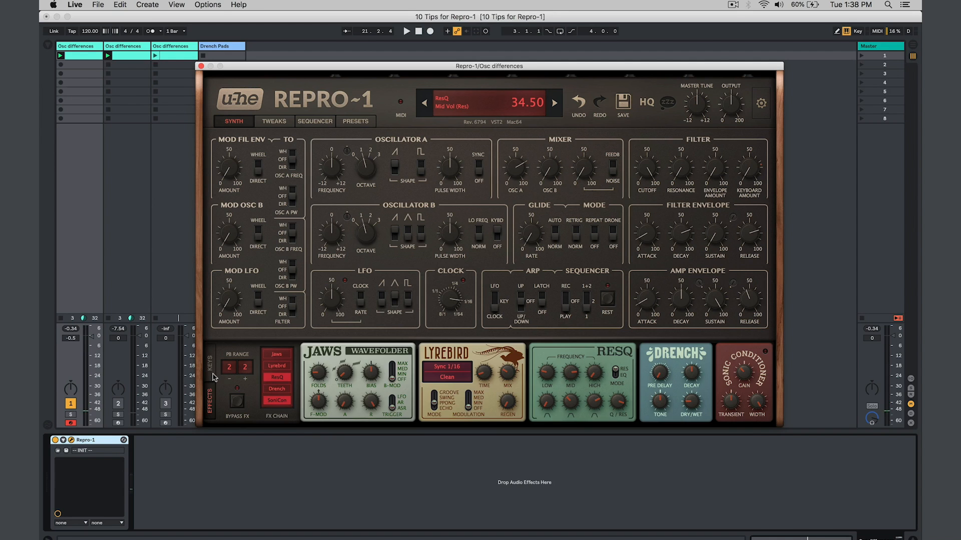
- Assign the second Perform slot to ResQ's Mid Frequency with a depth of 46.00 and play the sequence with the effects shown
left_click(210, 370)
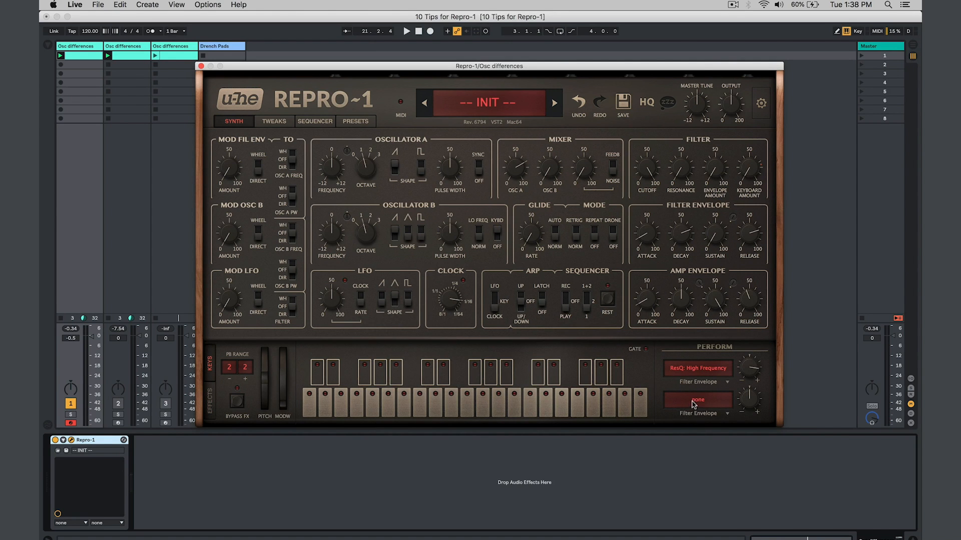
left_click(693, 405)
mouse_move(741, 512)
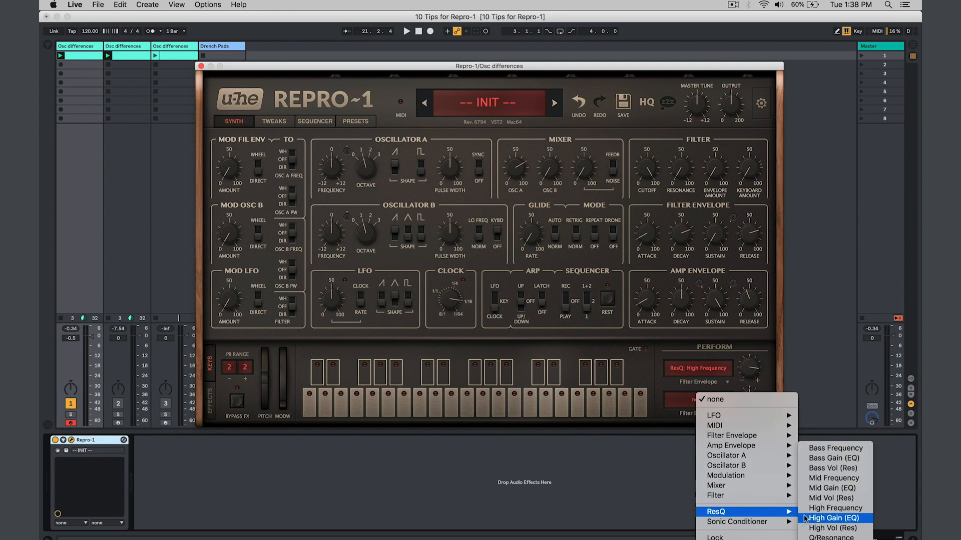
left_click(820, 478)
left_click_drag(748, 382, 747, 382)
left_click(208, 395)
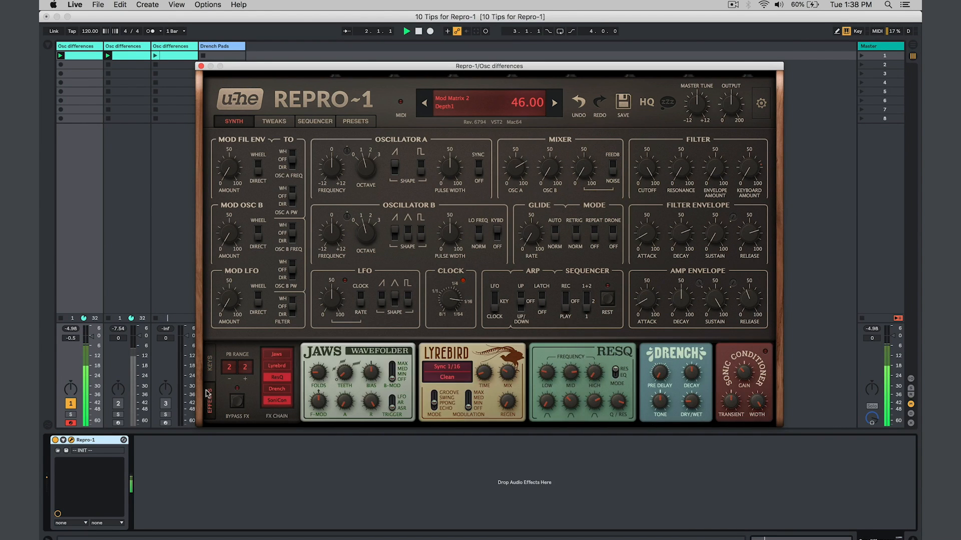
- Sweep ResQ's mid and high frequencies, taking high frequency down to 12.50, and adjust mid volume and Q/Resonance
left_click_drag(571, 373, 571, 410)
left_click_drag(589, 379, 591, 367)
left_click_drag(571, 404, 592, 369)
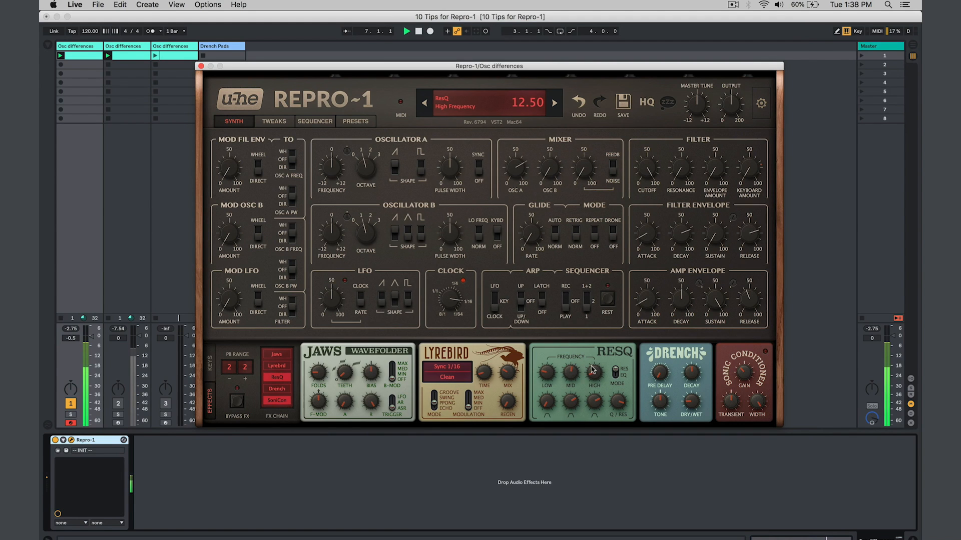
mouse_move(615, 403)
left_mouse_down()
mouse_move(617, 421)
mouse_move(616, 413)
left_mouse_up()
left_click_drag(591, 375, 573, 383)
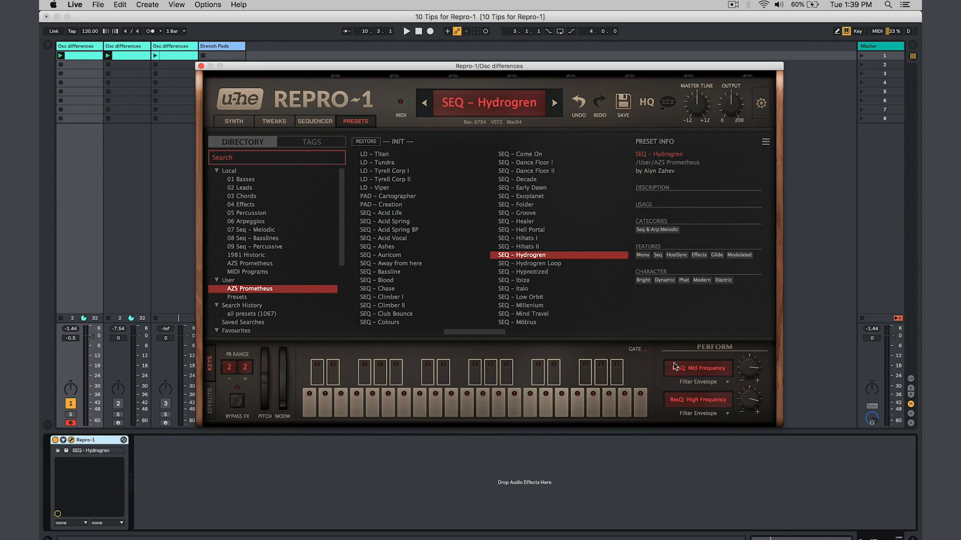
- Compare the SEQ – Hydrogren preset with ResQ switched off and on during playback
left_click(209, 400)
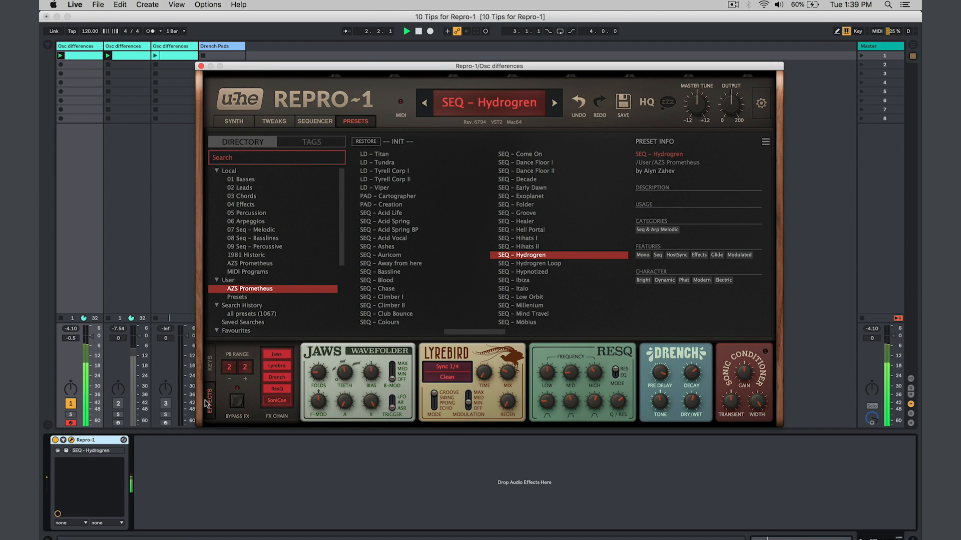
left_click(283, 389)
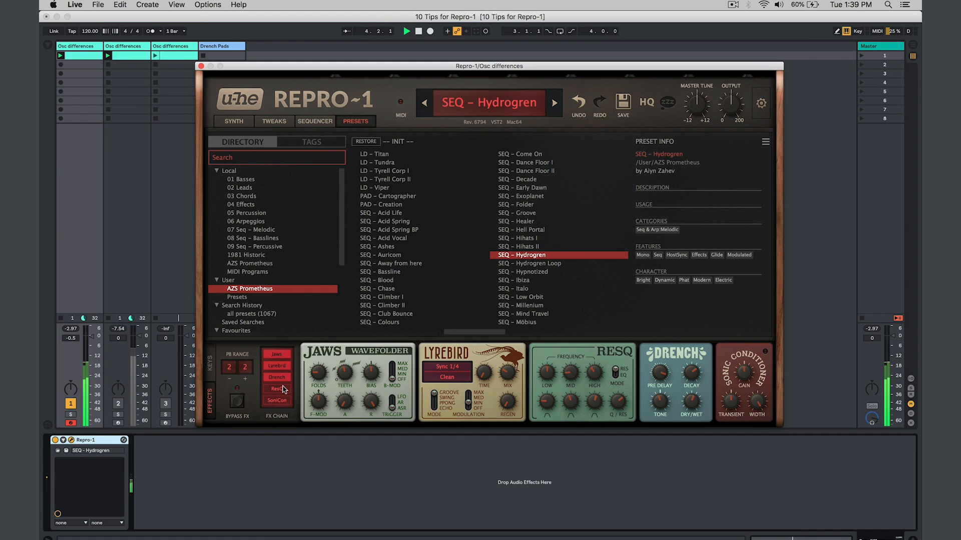
left_click(283, 389)
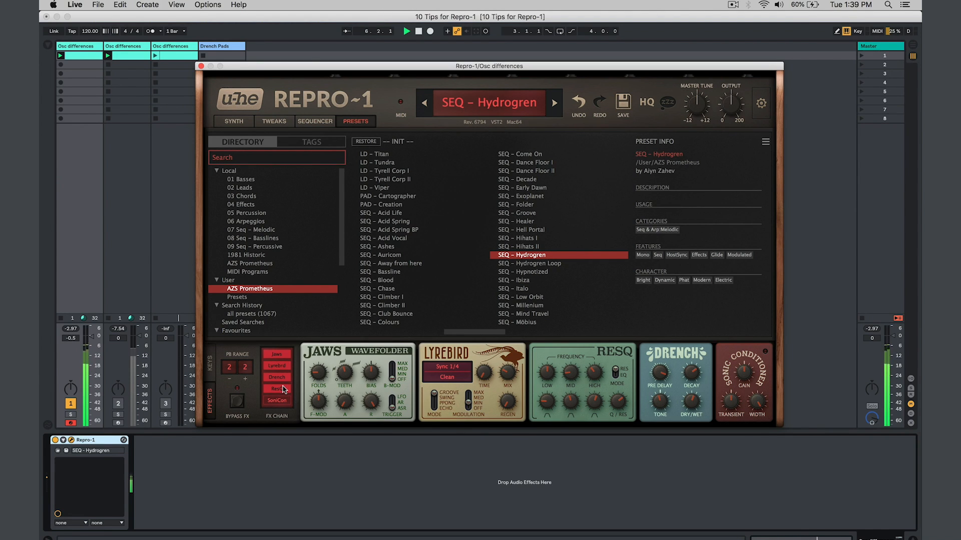
key("space")
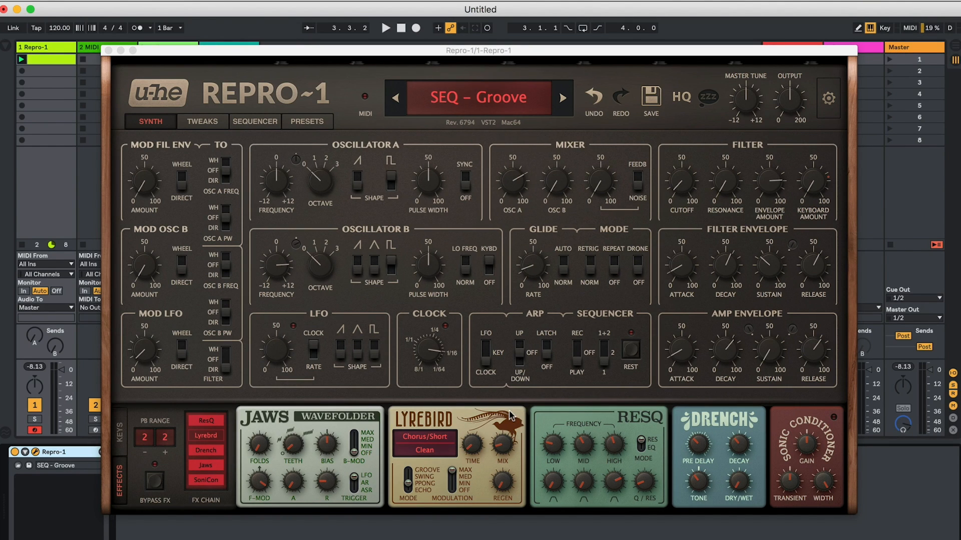
- Move Drench after Jaws in the effects chain, and raise its dry/wet mix and adjust its tone during playback
mouse_move(206, 465)
left_mouse_down()
mouse_move(208, 449)
mouse_move(205, 466)
left_mouse_up()
left_click(205, 466)
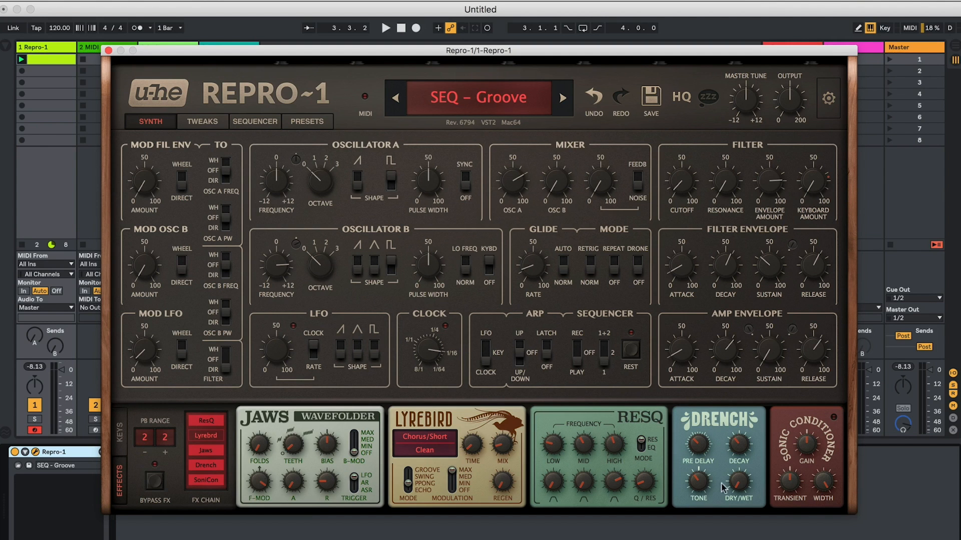
key("space")
left_click_drag(735, 491, 764, 372)
left_click_drag(698, 483, 712, 459)
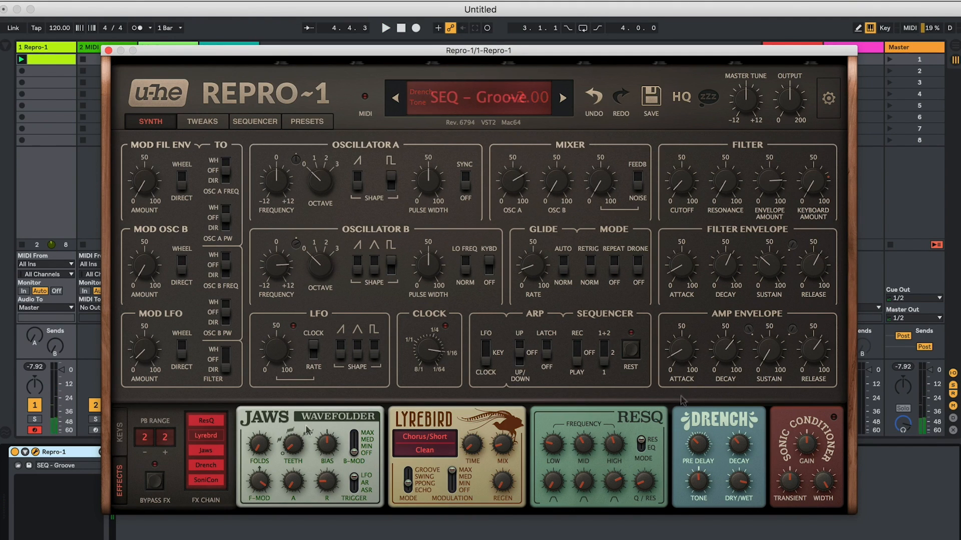
- Move Drench ahead of Jaws in the effects chain, set its dry/wet mix to 0.00 and start playback
left_click_drag(206, 468, 204, 449)
left_click_drag(733, 486, 732, 521)
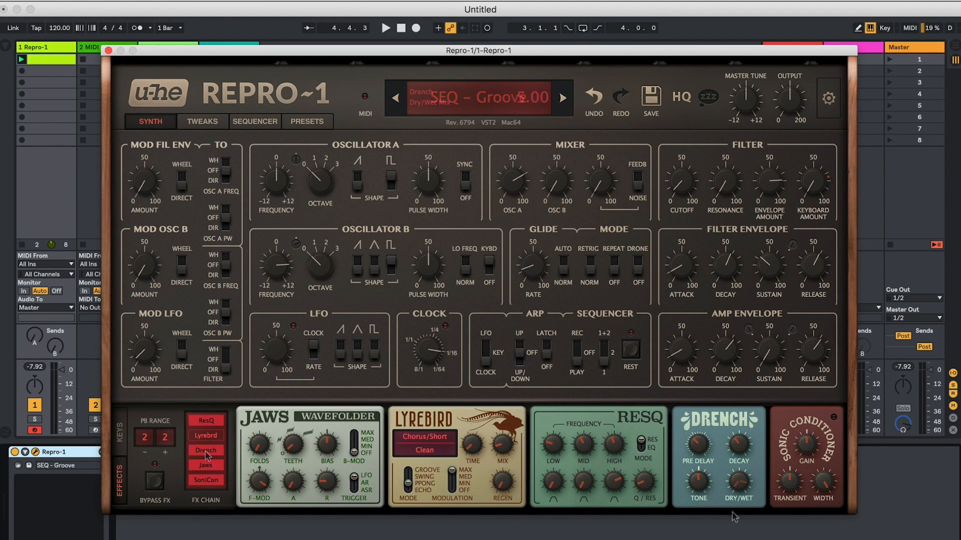
key("space")
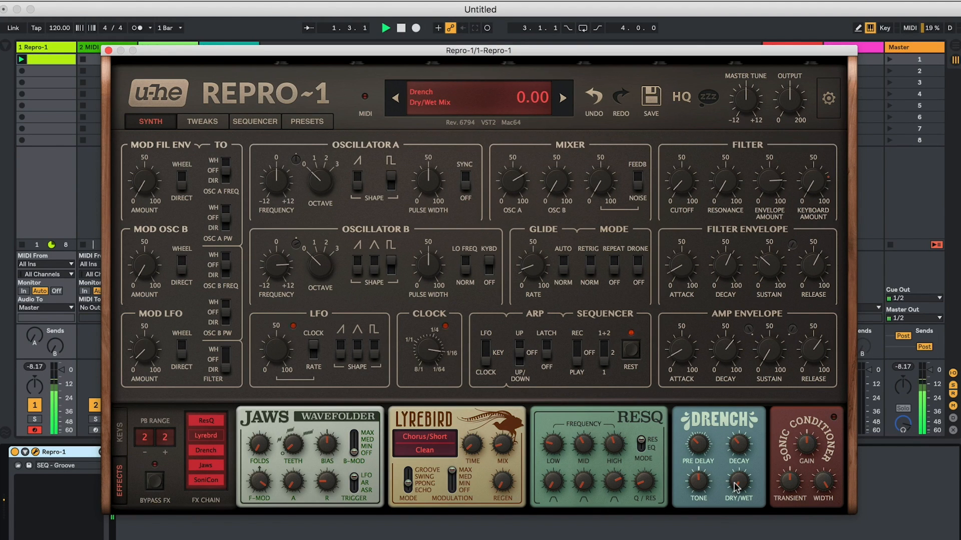
- Raise Drench's dry/wet mix to 87.50, set oscillator B's mixer level to 59.50, and lower the dry/wet mix again
left_click_drag(737, 487, 761, 364)
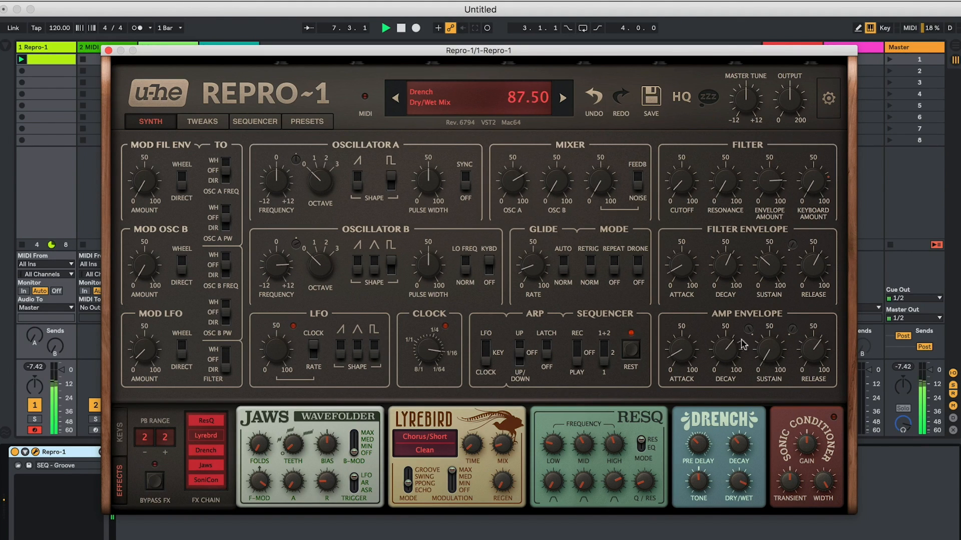
left_click_drag(556, 183, 587, 103)
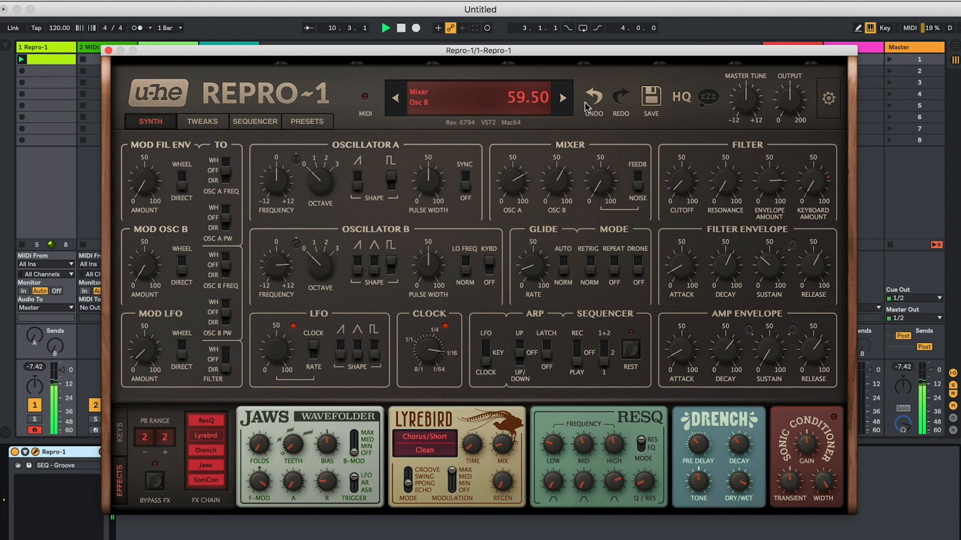
left_click_drag(740, 480, 725, 525)
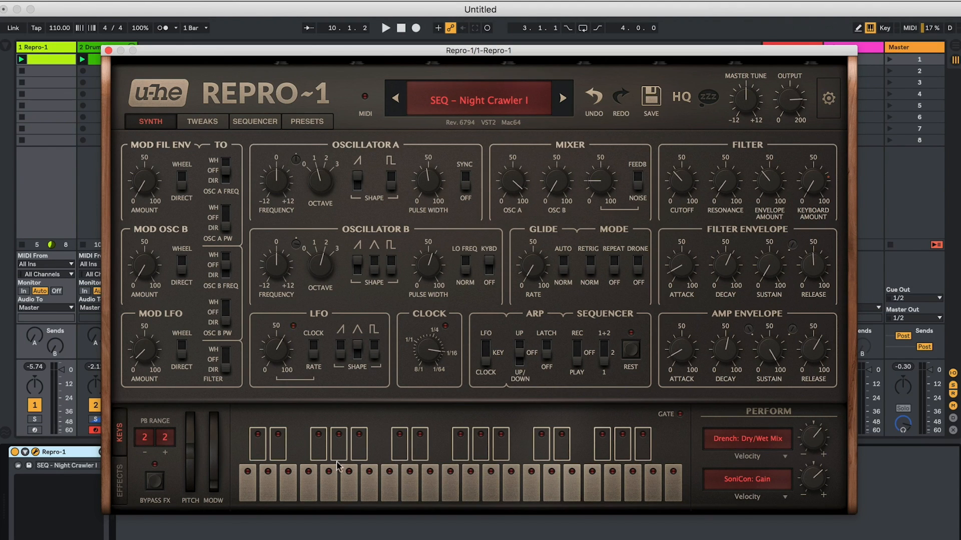
- Compare the SEQ – Night Crawler I preset with Lyrebird and Sonic Conditioner switched off and on
left_click(113, 476)
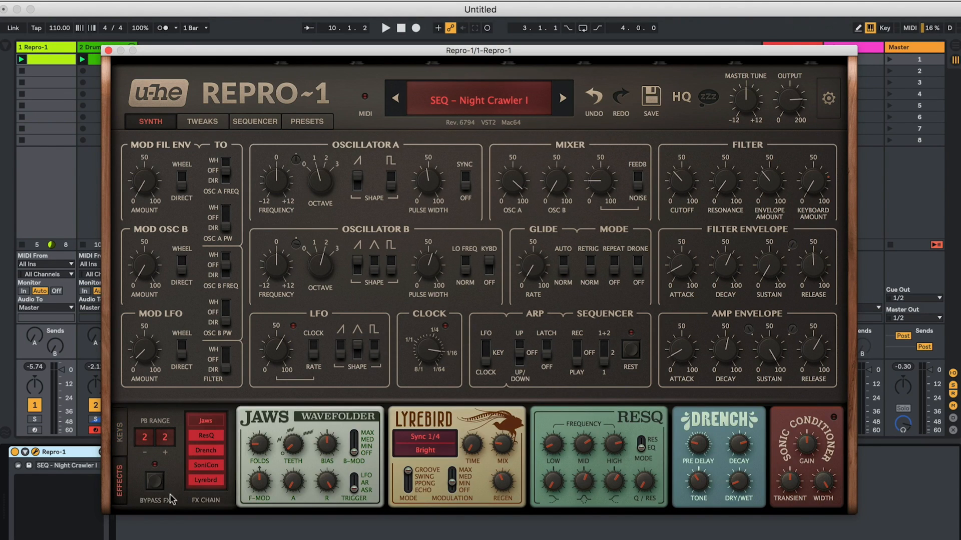
left_click(198, 480)
left_click(197, 480)
key("space")
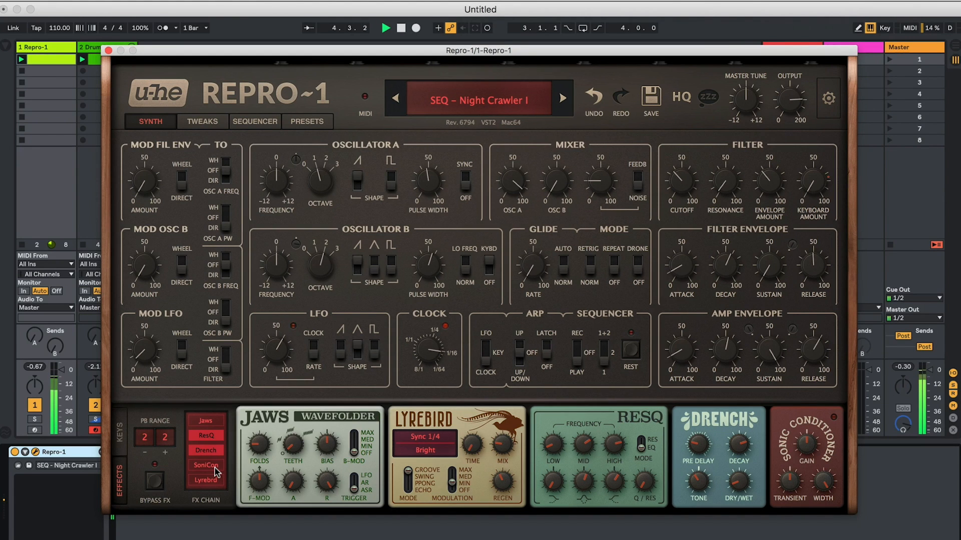
key("space")
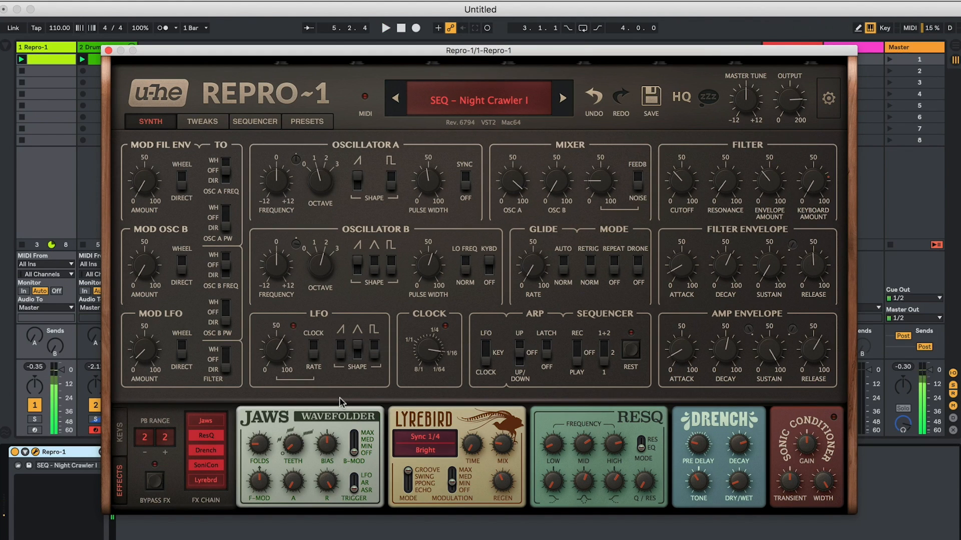
- Check the Perform modulation slots and set the Sonic Conditioner gain to -10.0 dB
left_click(122, 435)
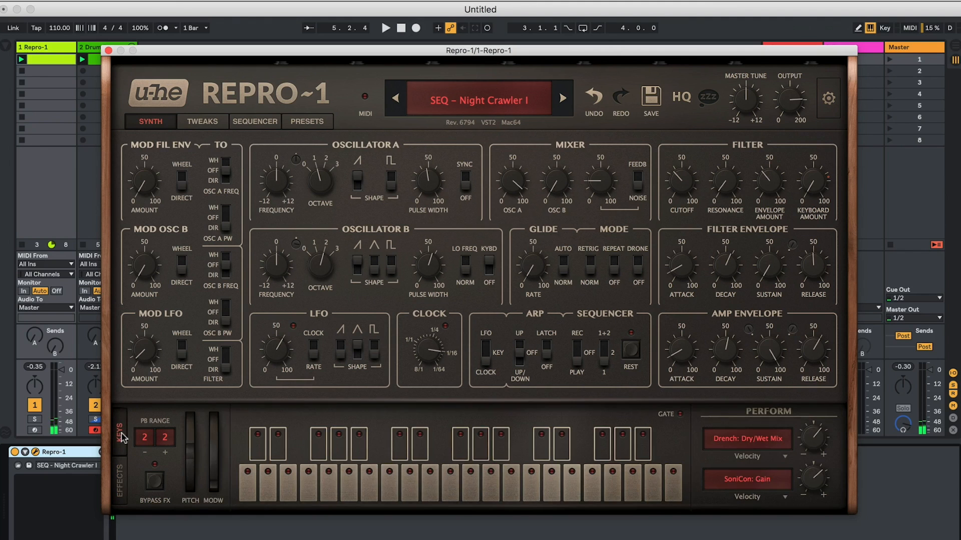
left_click(120, 475)
left_click_drag(799, 449, 787, 486)
- During playback, raise the velocity modulation depth for Sonic Conditioner gain and set Drench's dry/wet modulation depth to 66.00
left_click(125, 429)
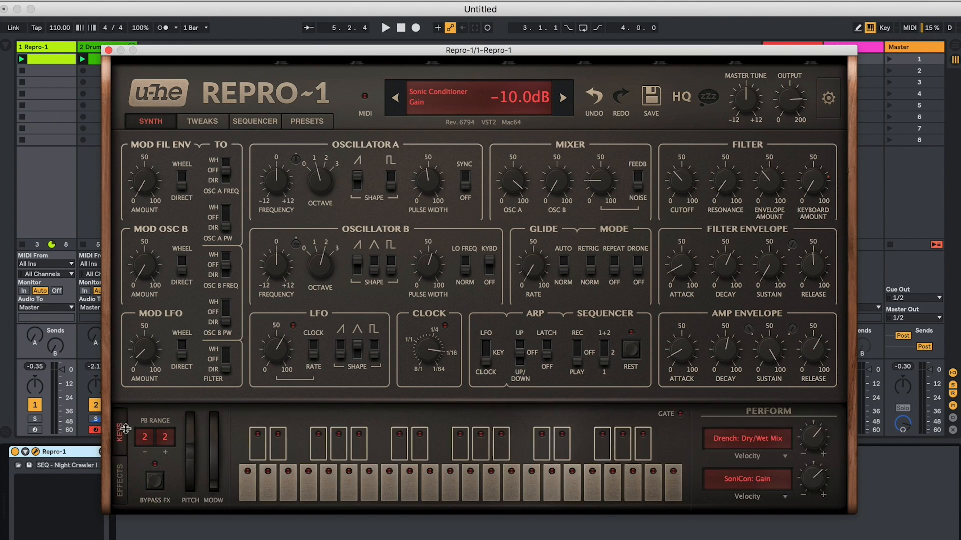
key("space")
left_click_drag(814, 477, 812, 427)
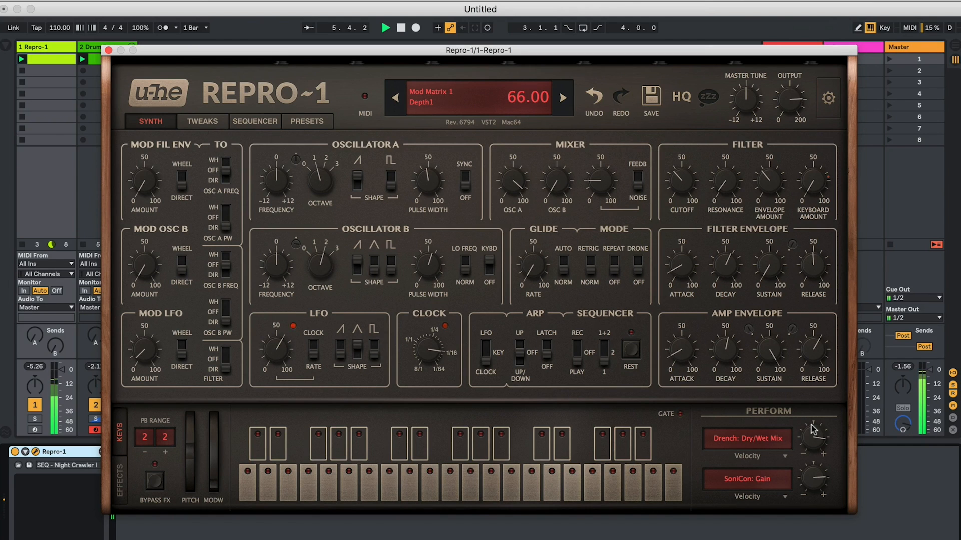
- Set the Sonic Conditioner gain's velocity modulation depth to 64.00 and lower Drench's dry/wet mix to 9.50
left_click_drag(804, 476, 804, 471)
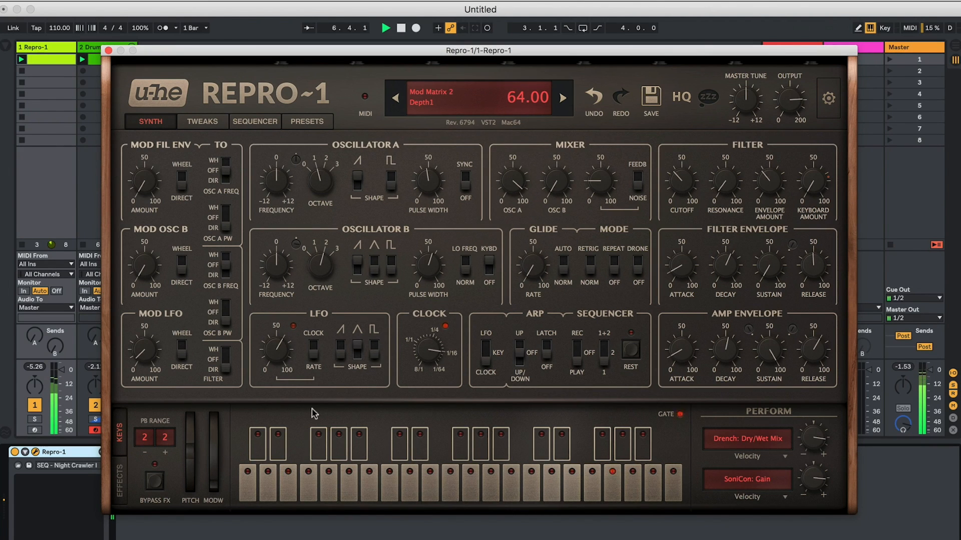
left_click(113, 474)
left_click_drag(732, 485, 695, 476)
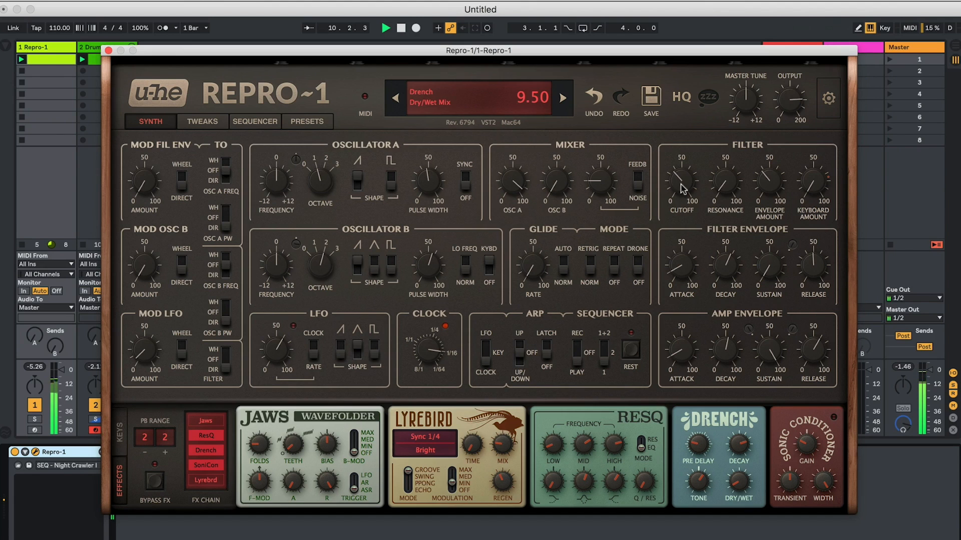
- Raise the filter cutoff to 87.50 while the sequence plays
left_click_drag(681, 174, 693, 119)
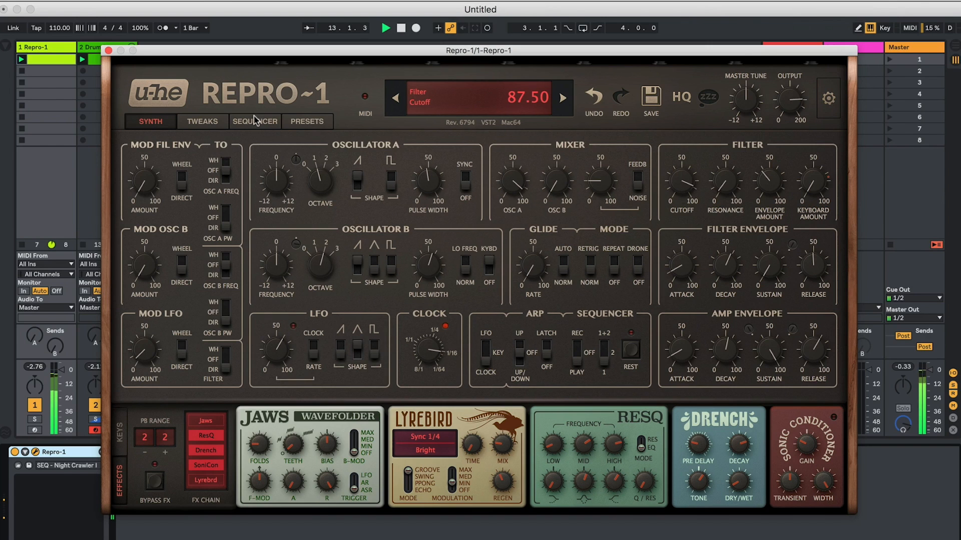
left_click(89, 404)
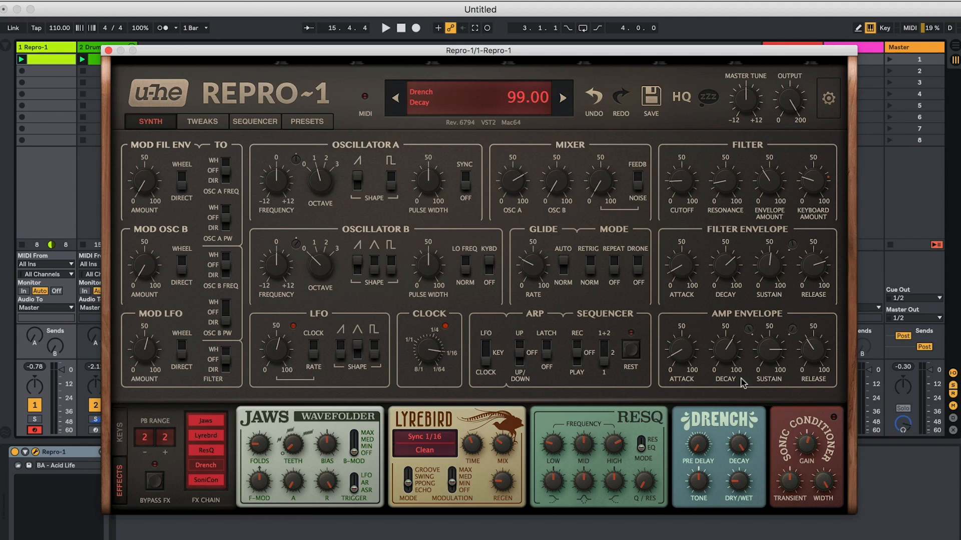
- Raise Drench's dry/wet mix on the BA – Acid Life preset
left_click_drag(737, 483, 752, 380)
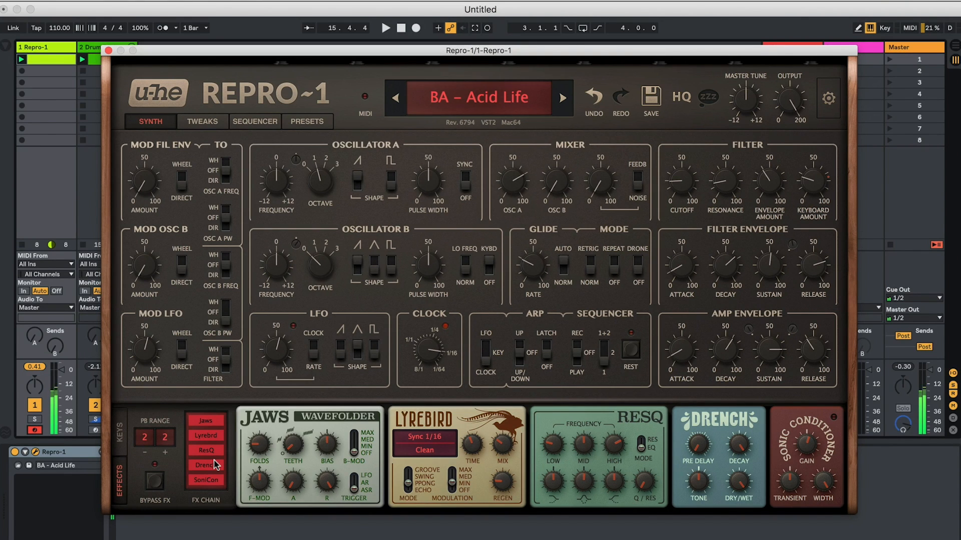
left_click(515, 349)
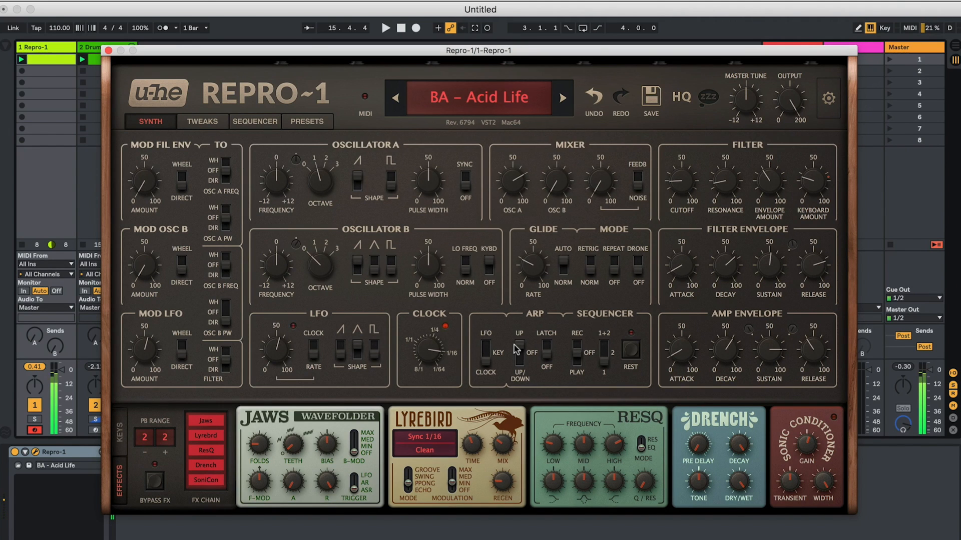
- Reshape the BA – Acid Life filter by adjusting envelope decay, lowering envelope sustain, and raising the envelope amount and cutoff
left_click_drag(717, 255, 716, 266)
left_click_drag(759, 265, 753, 295)
left_click_drag(764, 189, 768, 170)
left_click_drag(694, 191, 696, 174)
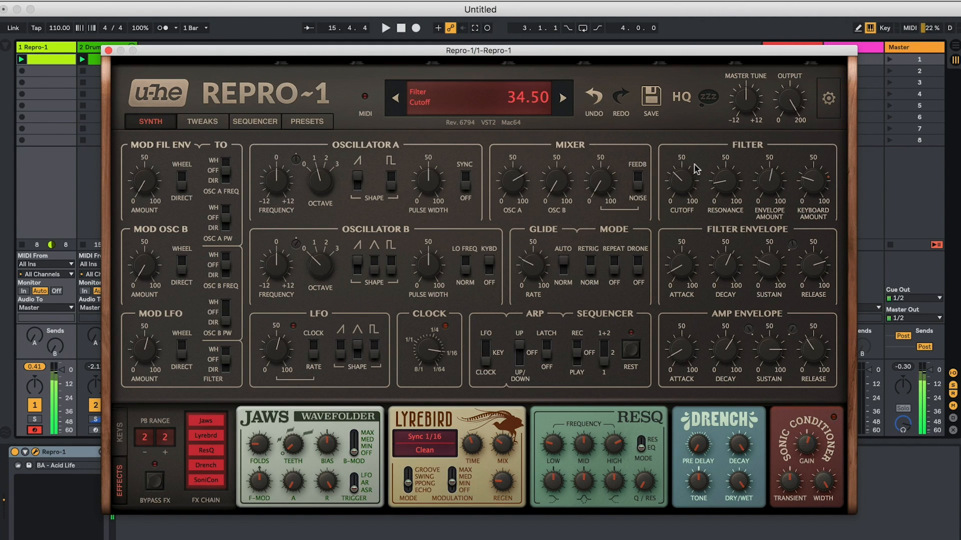
left_click_drag(695, 168, 695, 165)
left_click_drag(696, 166, 699, 151)
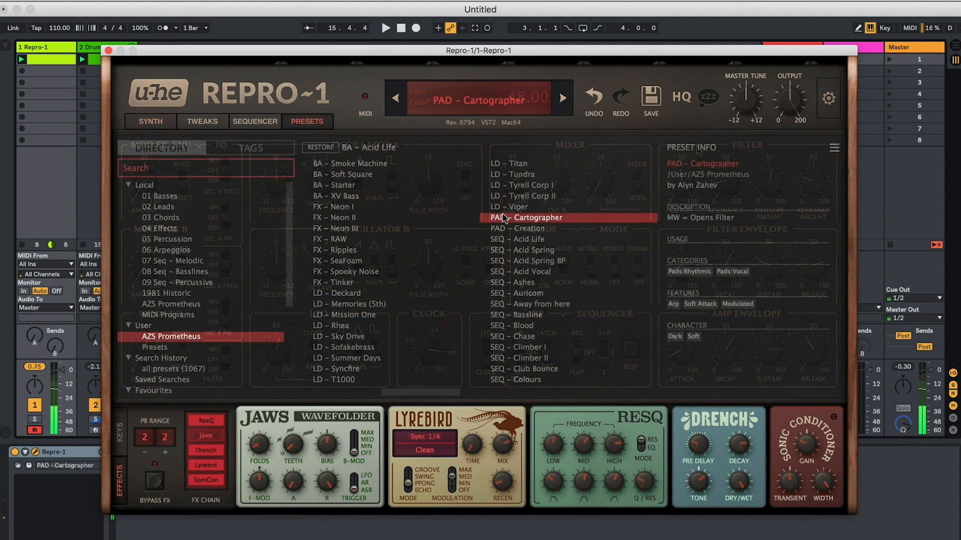
- Load the PAD – Creation preset from the AZS Prometheus folder
left_click(506, 228)
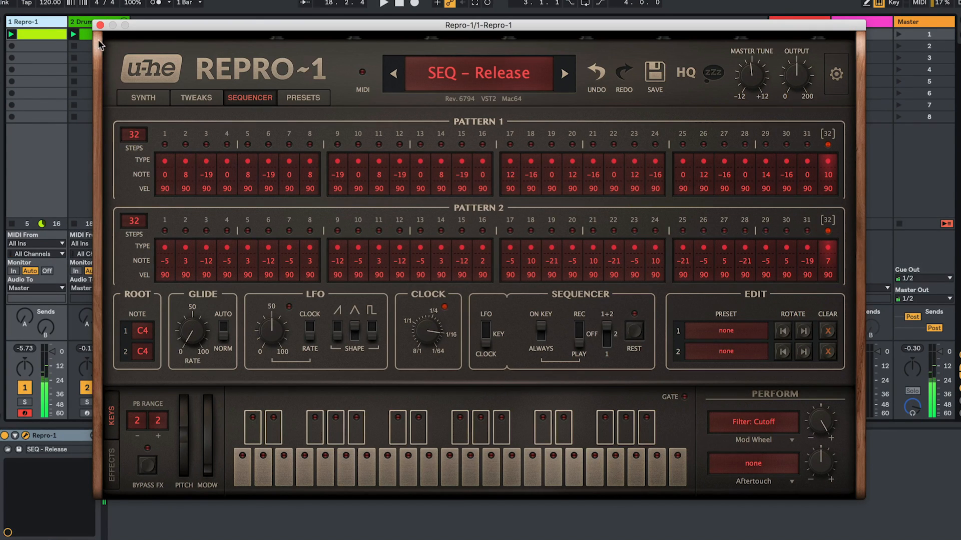
- Close the Repro-1 window, open the notes of the Repro-1 track's MIDI clip, and reduce the note editor's height
left_click(100, 26)
left_click(49, 31)
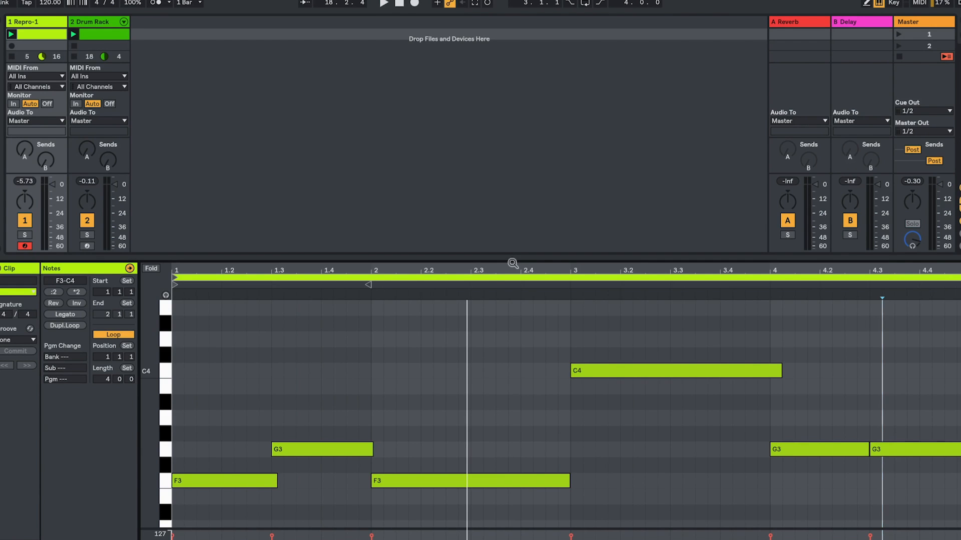
left_click_drag(511, 258, 517, 339)
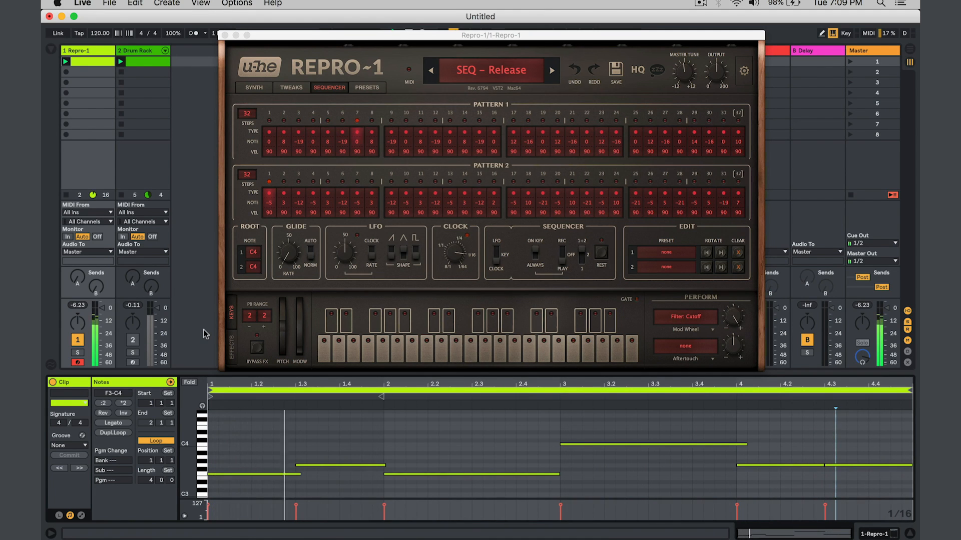
- With SEQ – Release playing, set the mod wheel to 10.00, sweep it, and bring it back to 0.00
left_click(297, 315)
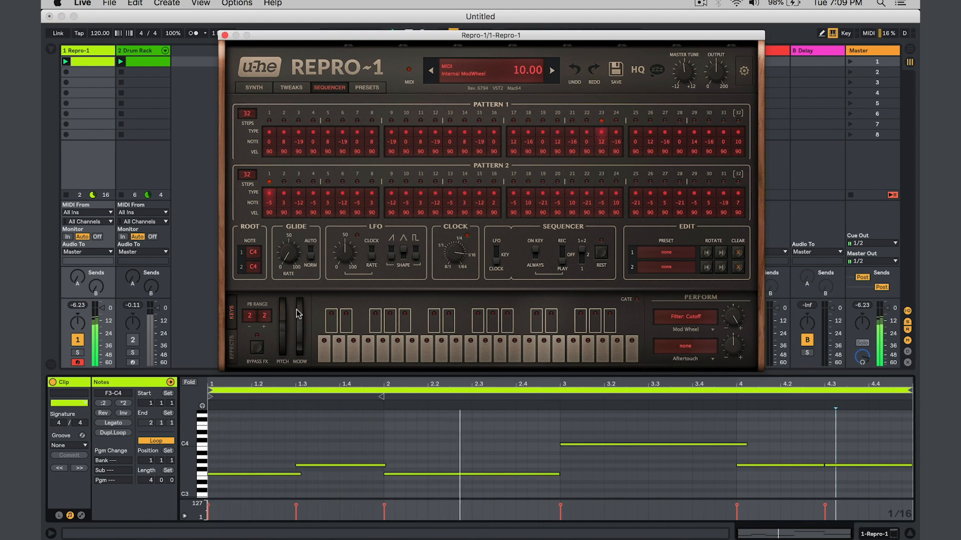
left_click_drag(297, 306, 296, 327)
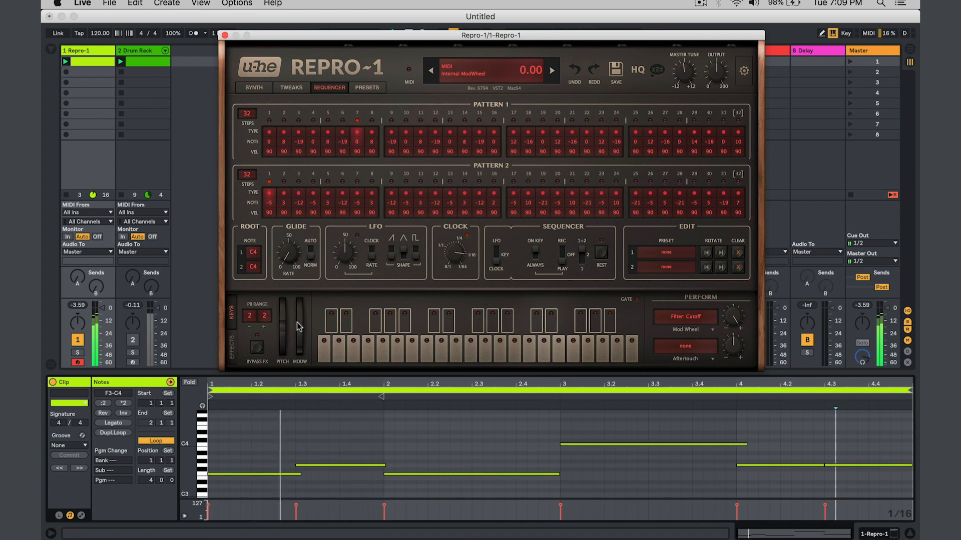